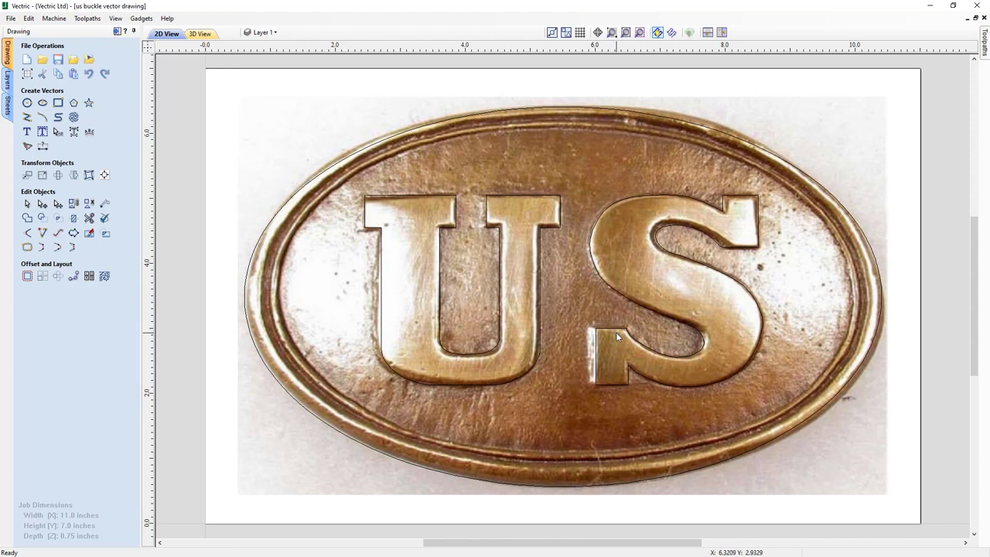
- Close the open drawing and create a new single-sided job 11 inches wide, 7 inches high and 0.75 inches thick
left_click(12, 19)
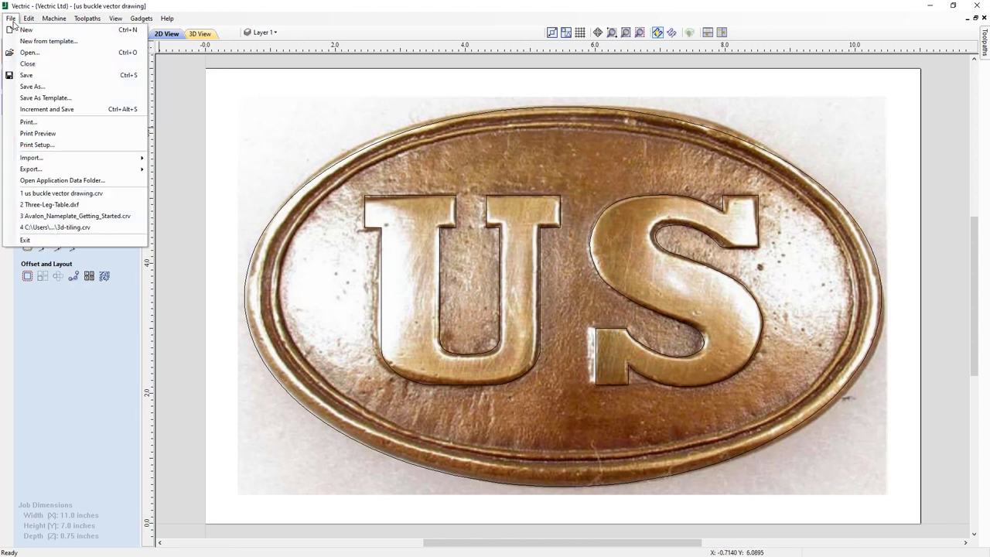
left_click(30, 65)
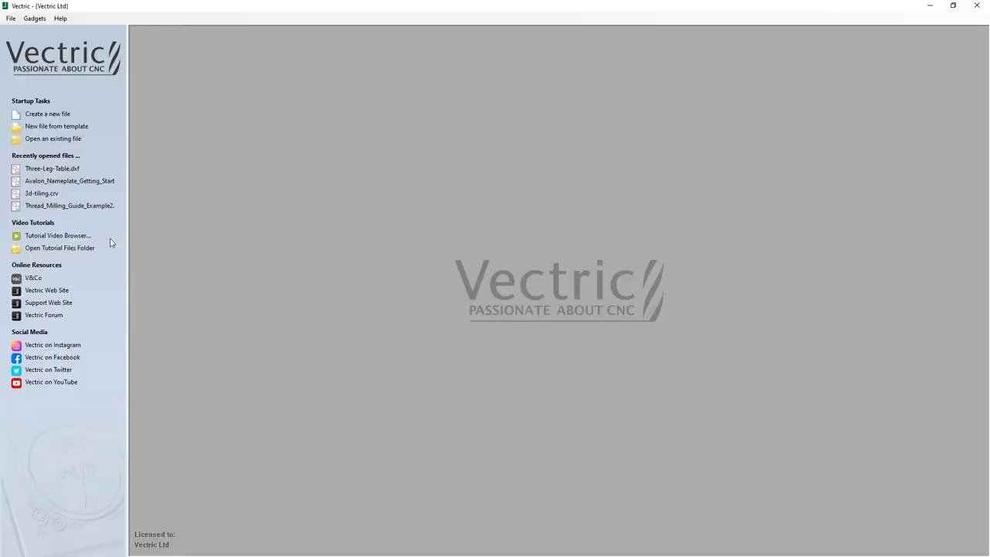
left_click(48, 114)
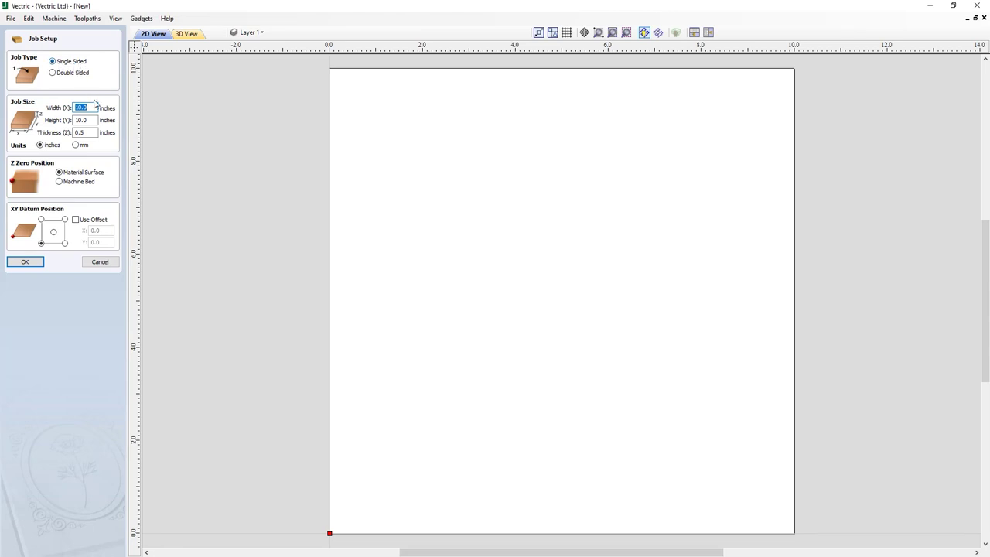
type("11")
key("Tab")
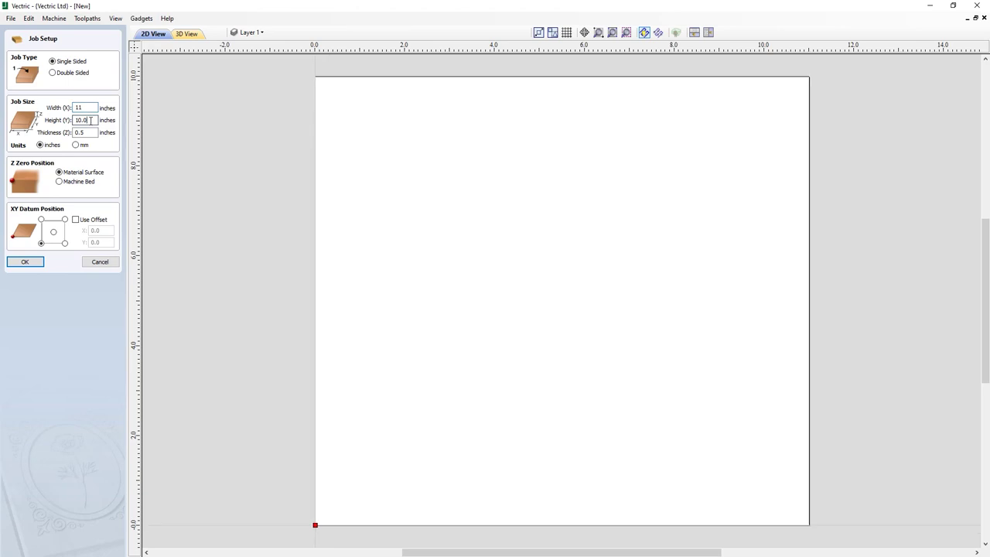
type("7")
key("Tab")
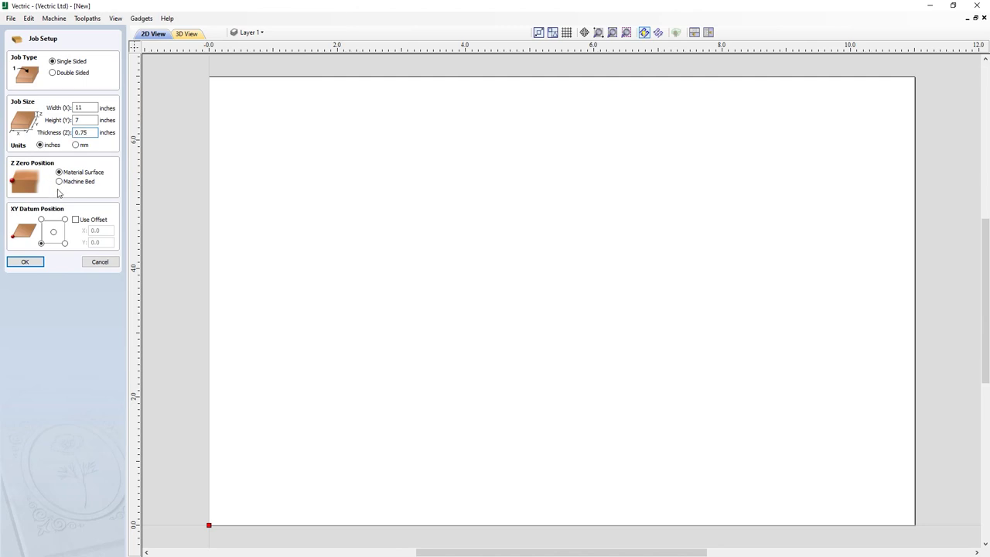
left_click(25, 263)
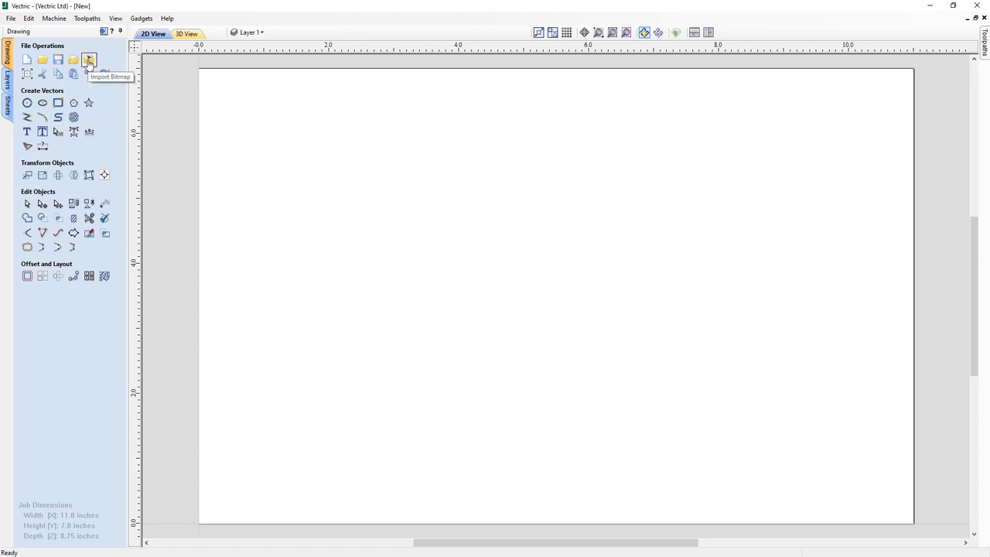
- Import the bitmap US_Buckle.jpg from the us-buckle folder into the job
left_click(89, 61)
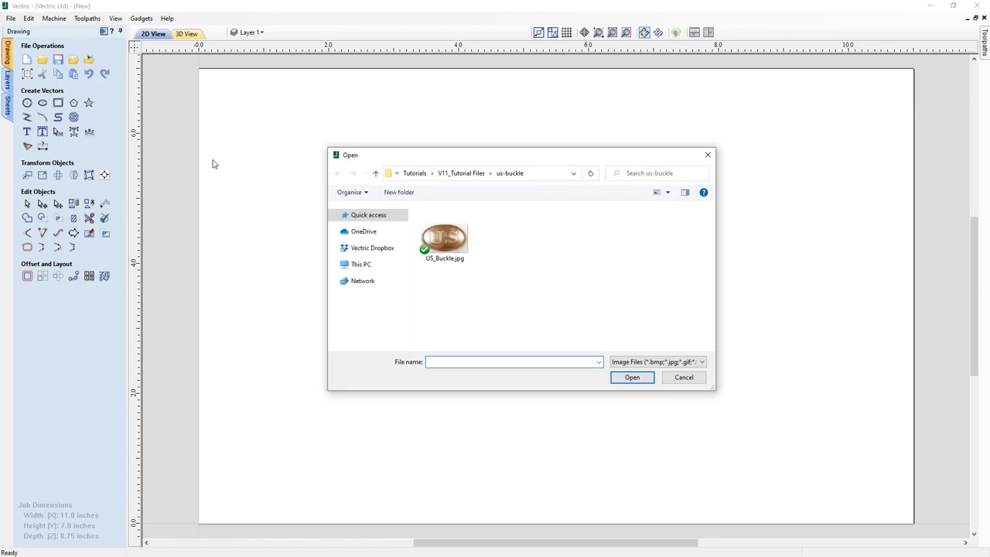
left_click(452, 246)
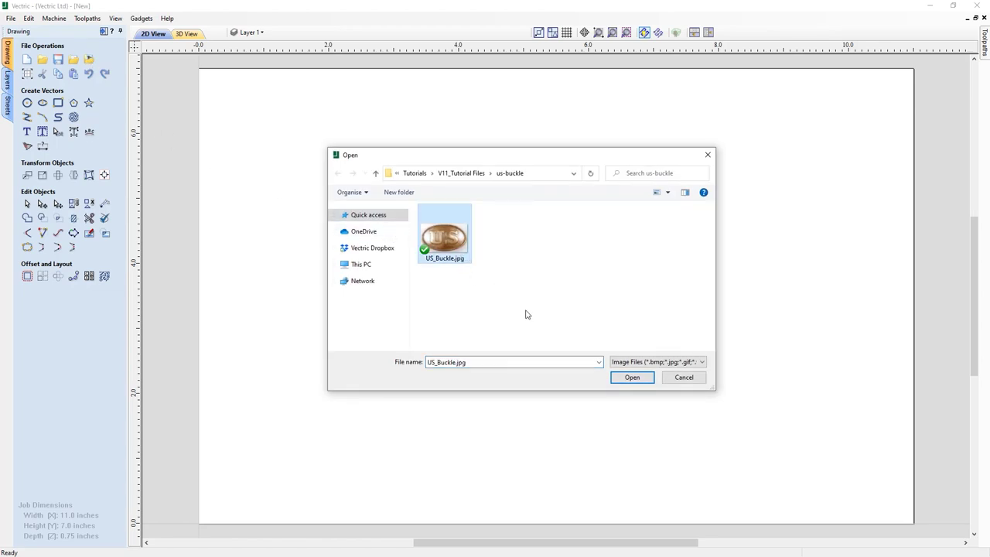
left_click(633, 378)
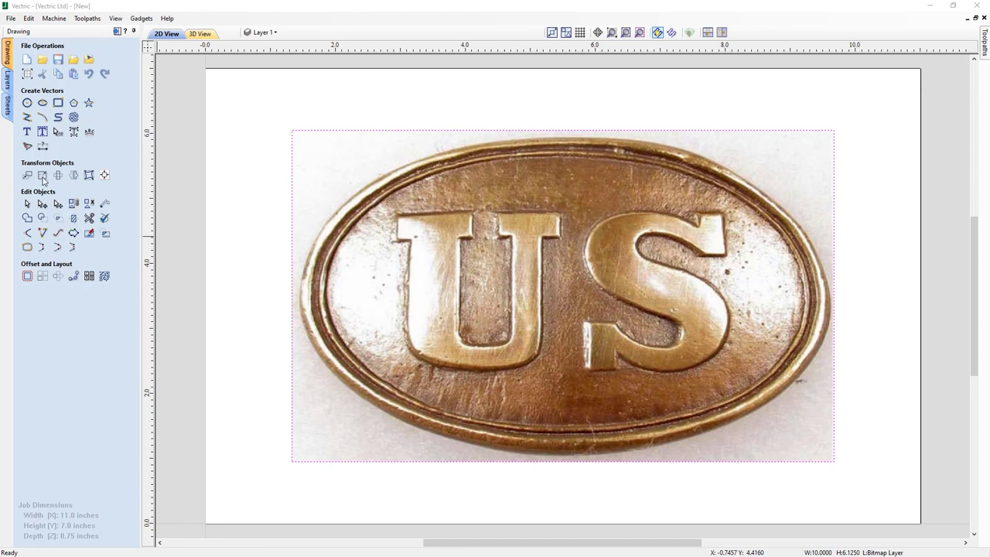
- Resize the buckle image to 10 inches wide about its centre, keeping its proportions linked
left_click(42, 176)
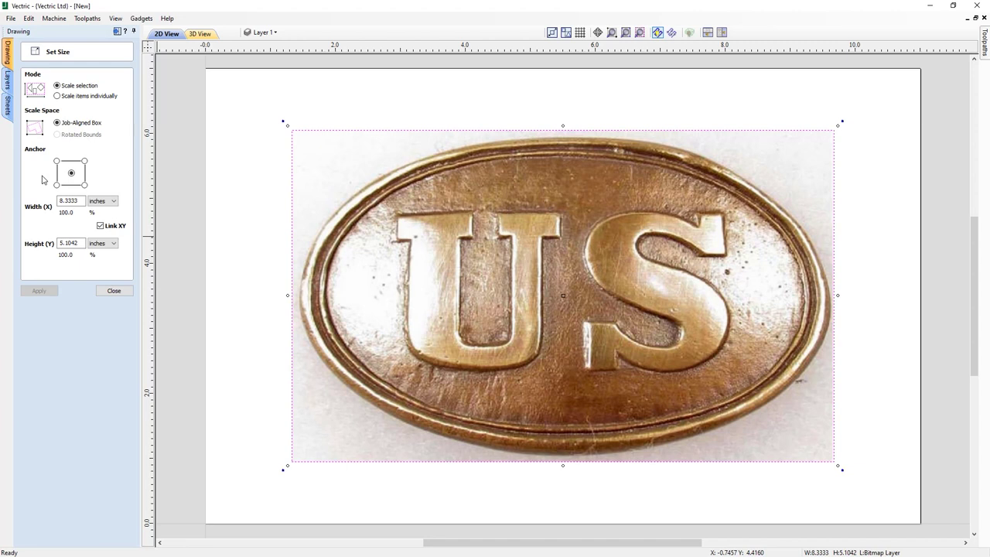
double_click(56, 201)
type("10")
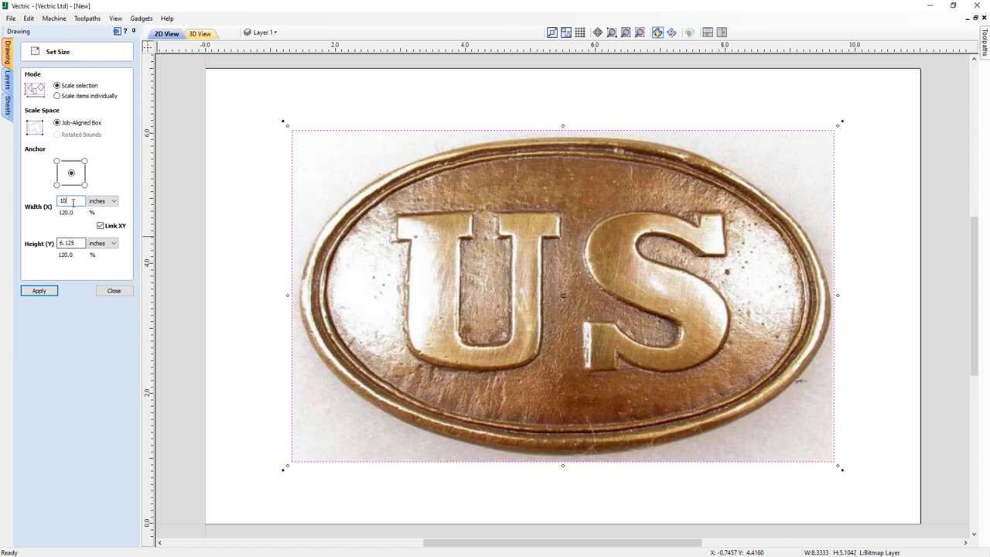
left_click(38, 290)
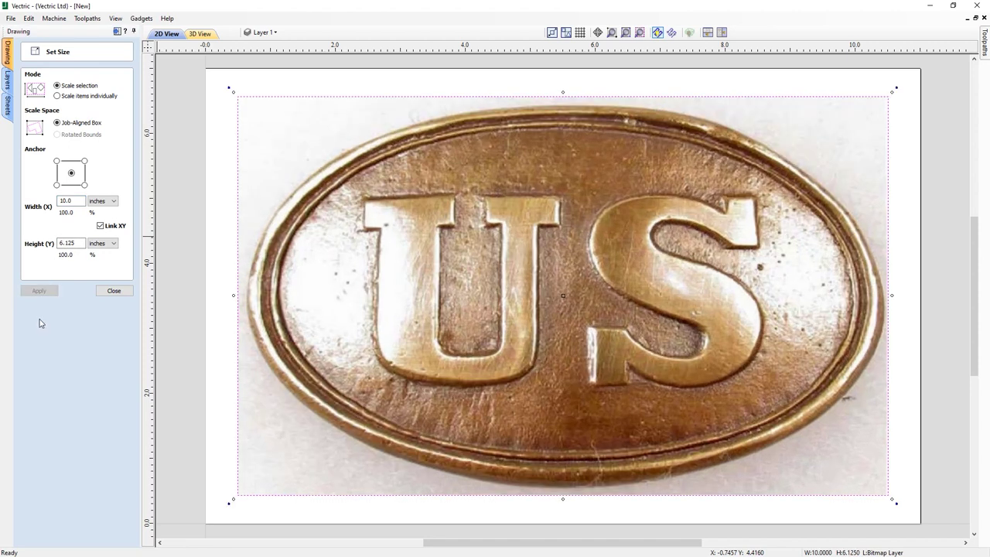
left_click(114, 291)
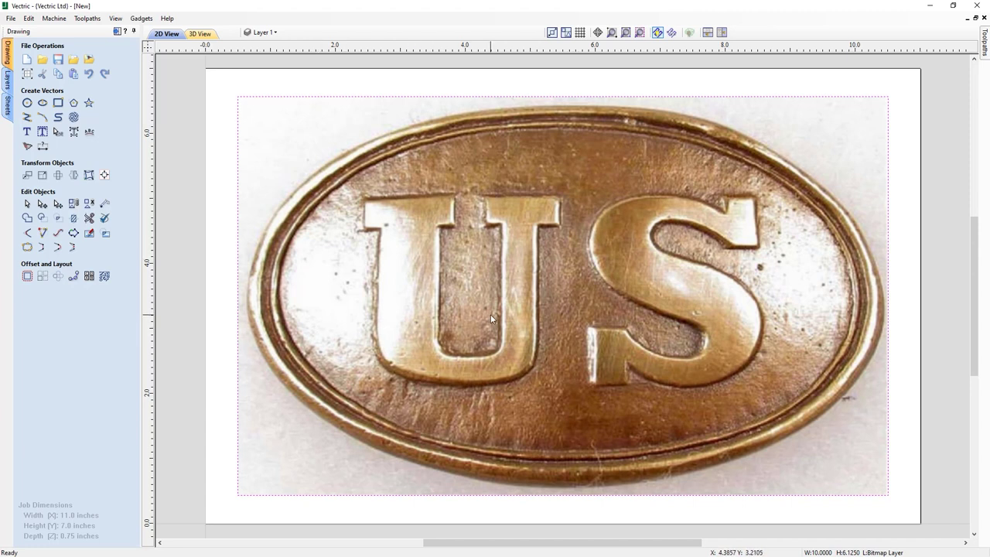
- Start tracing the buckle image and compare the Black / White and Color tracing types
left_click(27, 147)
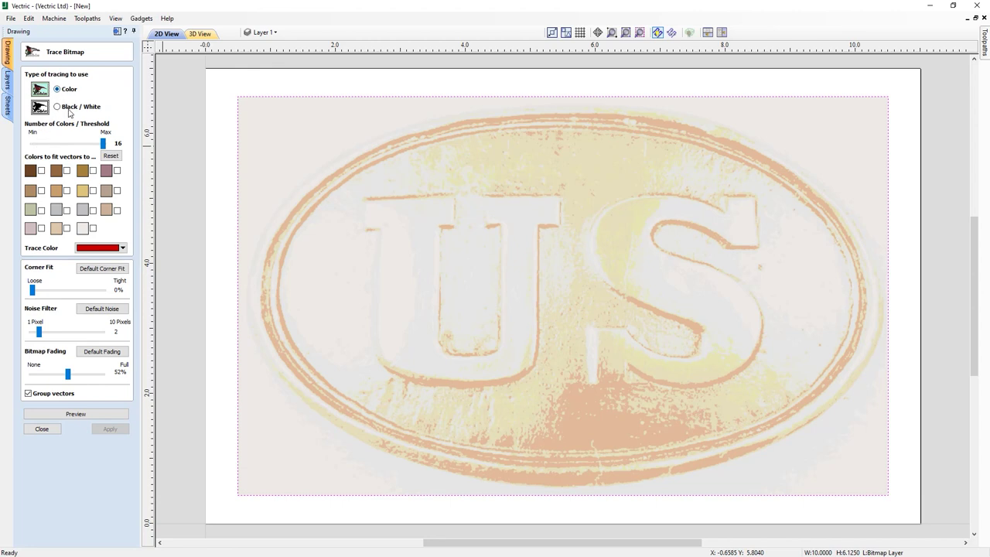
left_click(68, 109)
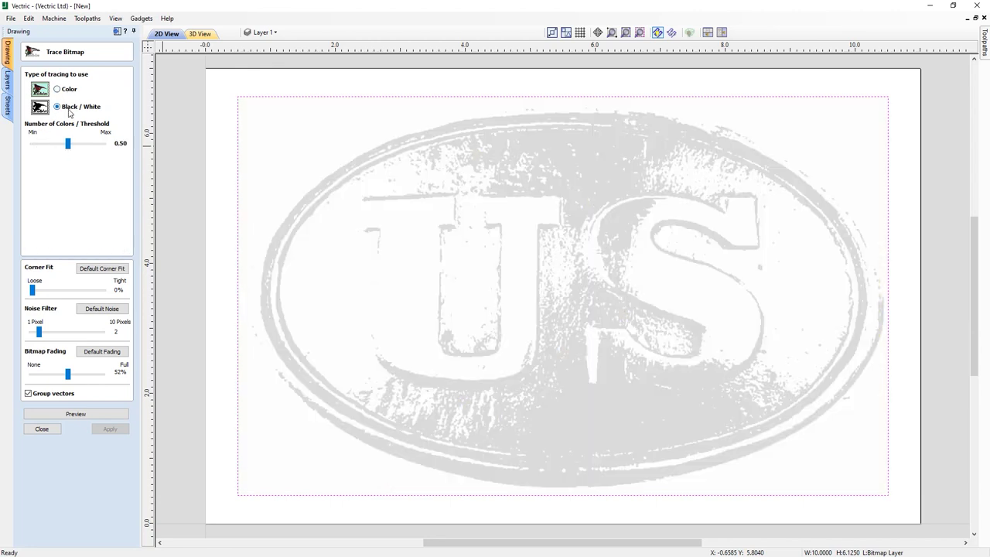
left_click(75, 91)
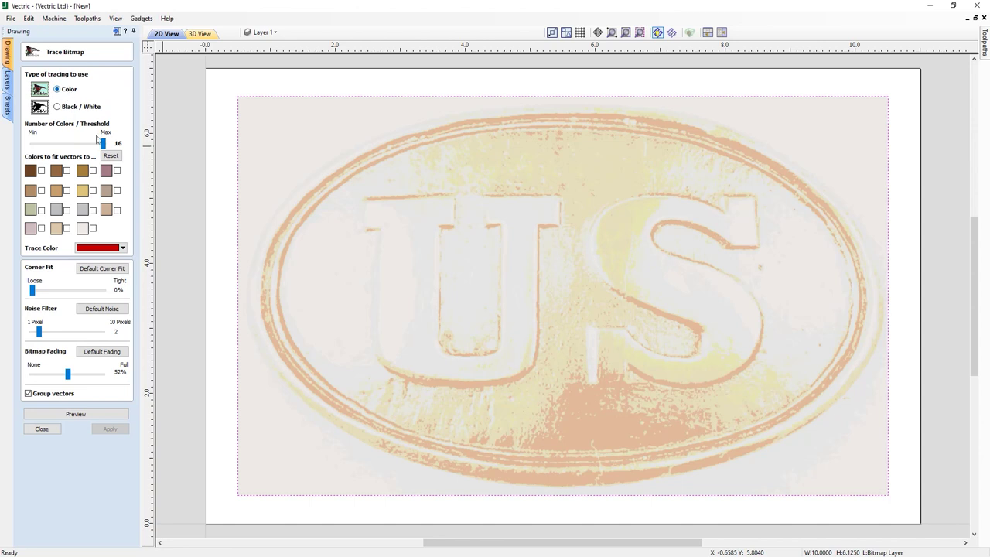
- Try including different brown and tan colors in the buckle's bitmap trace, and leave the trace without applying it
left_click(41, 170)
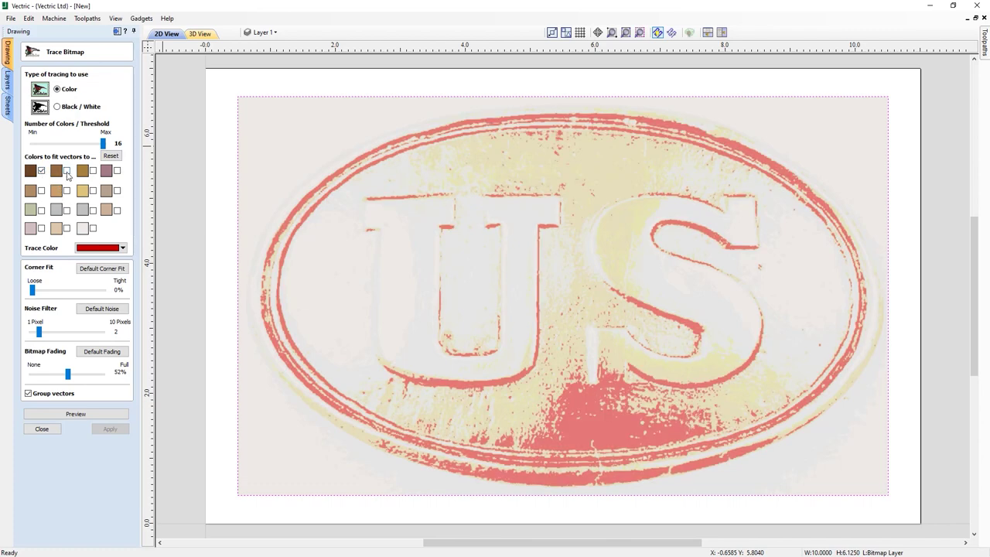
left_click(67, 171)
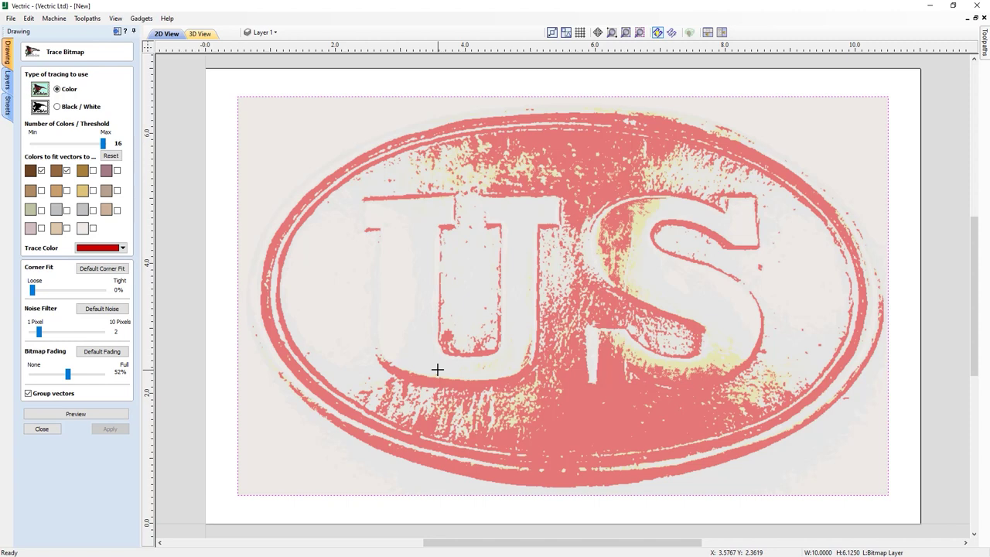
left_click(658, 264)
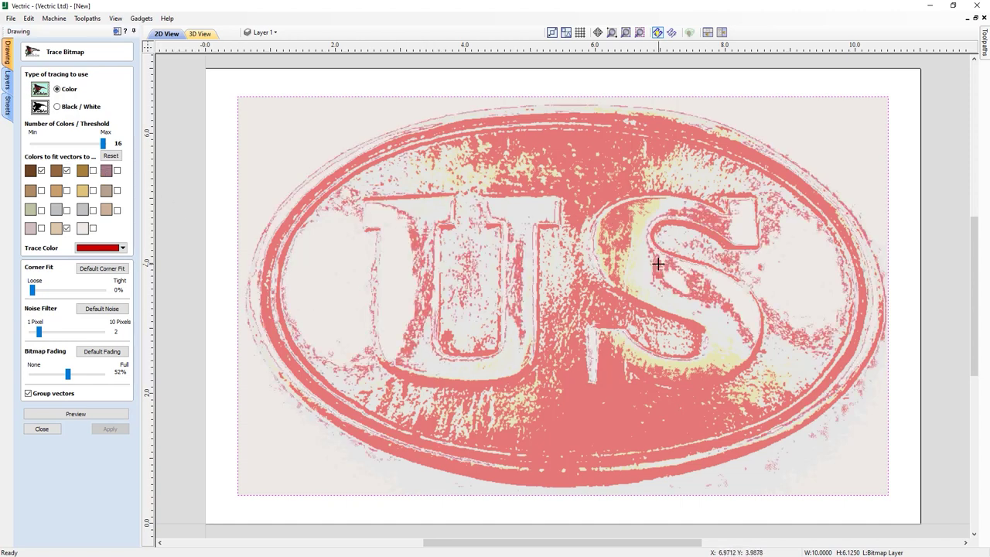
left_click(638, 226)
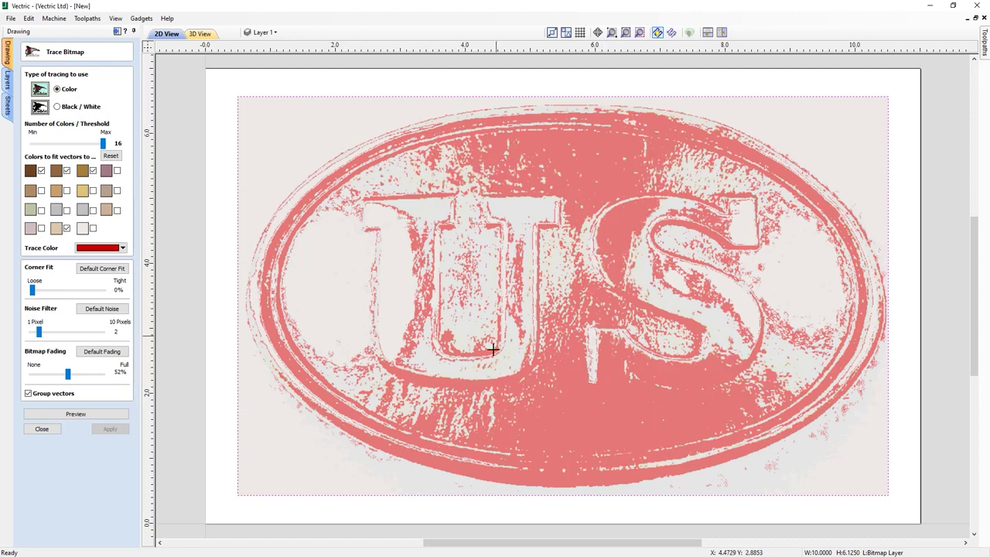
left_click(93, 170)
left_click(67, 170)
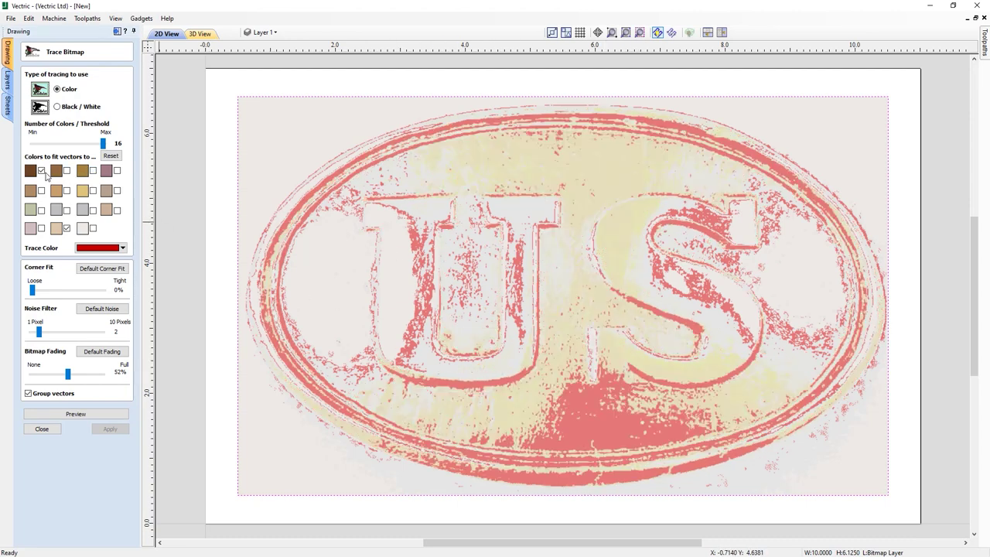
left_click(41, 170)
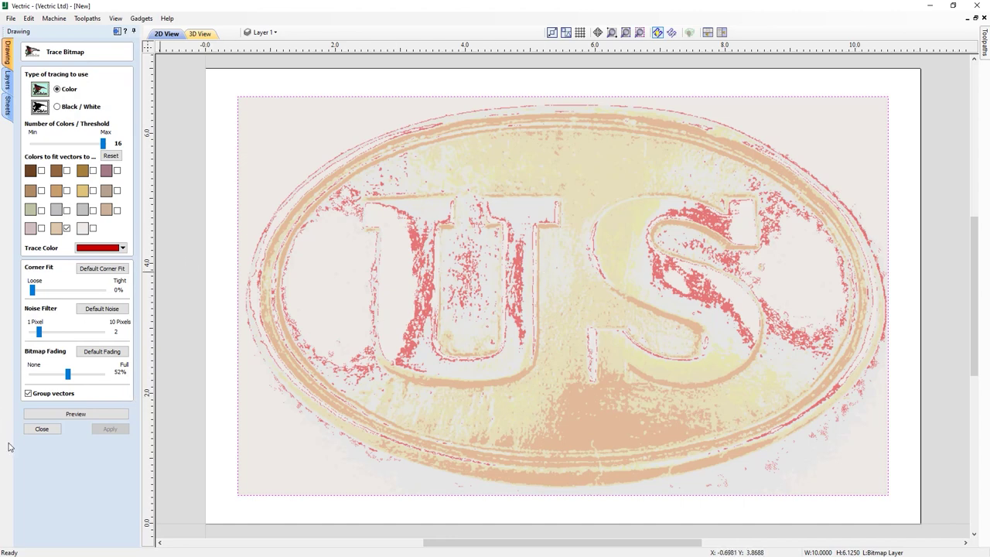
left_click(41, 429)
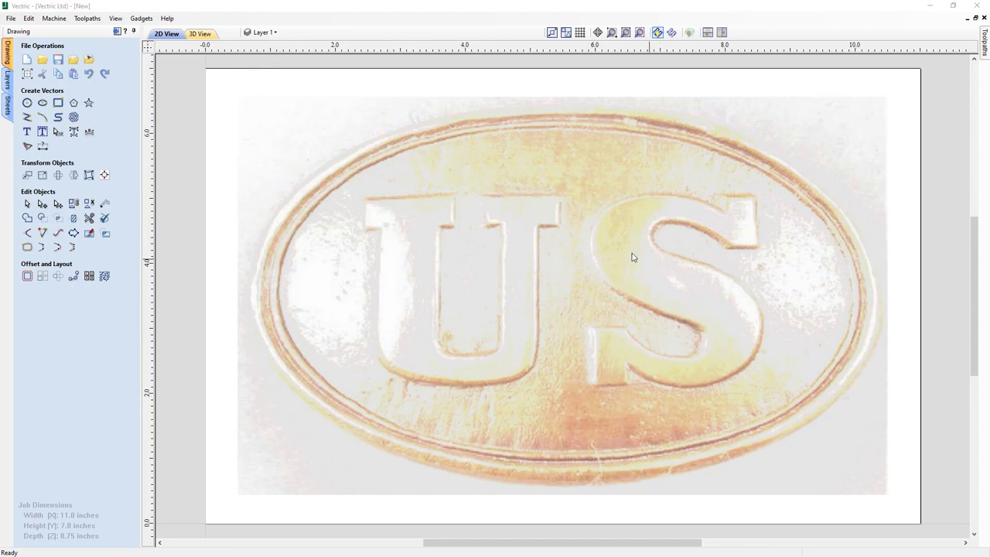
- Set the buckle bitmap's fading when not selected to 0% in its object properties
left_click(538, 249)
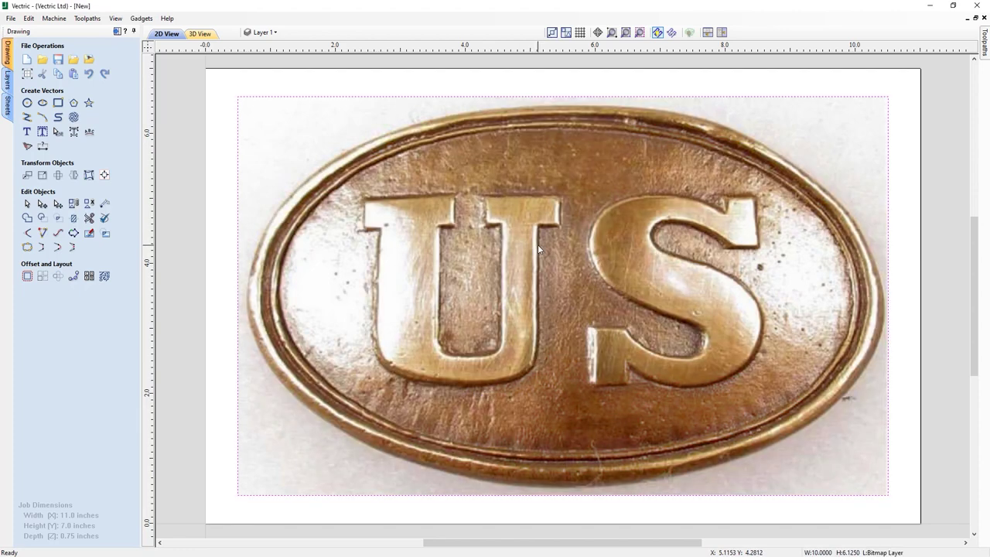
right_click(539, 249)
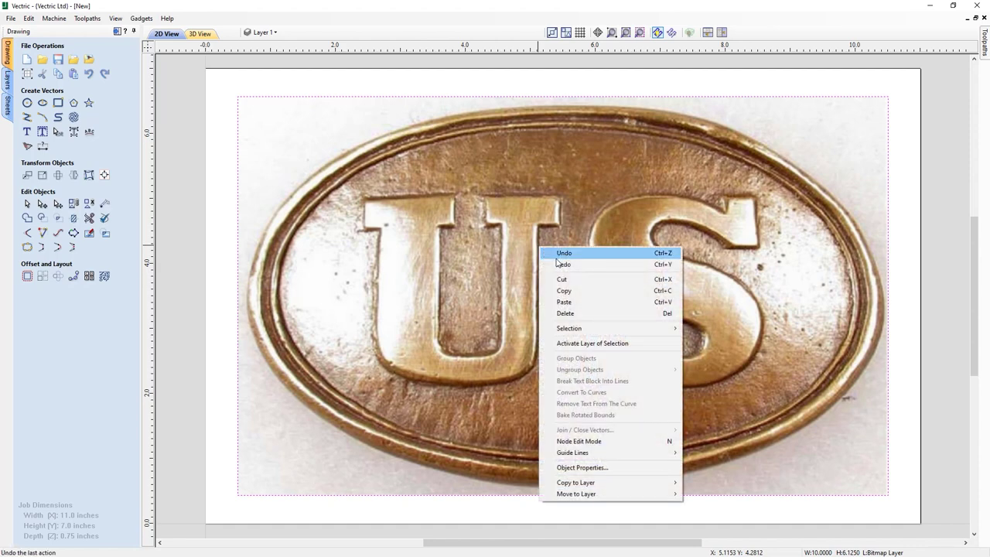
left_click(608, 468)
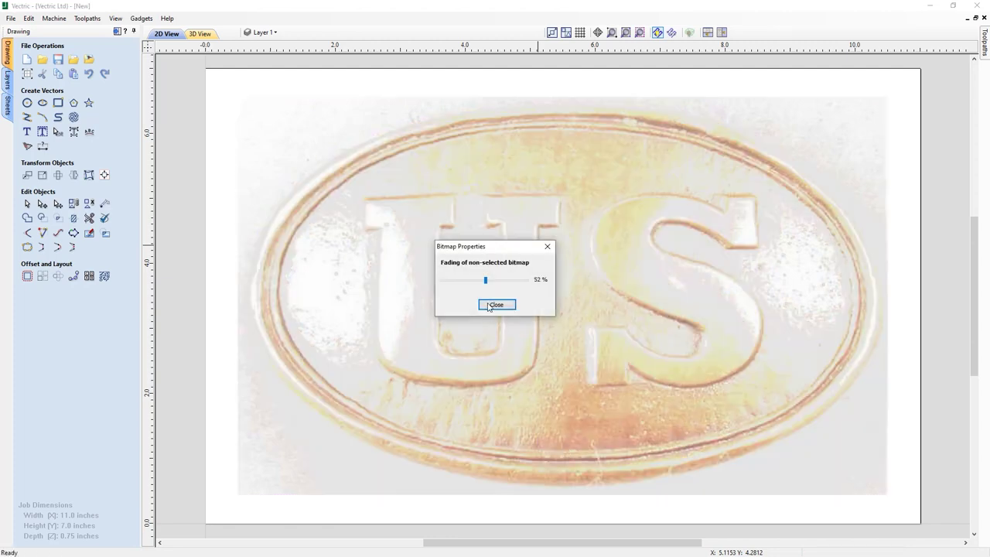
left_click_drag(487, 284, 457, 287)
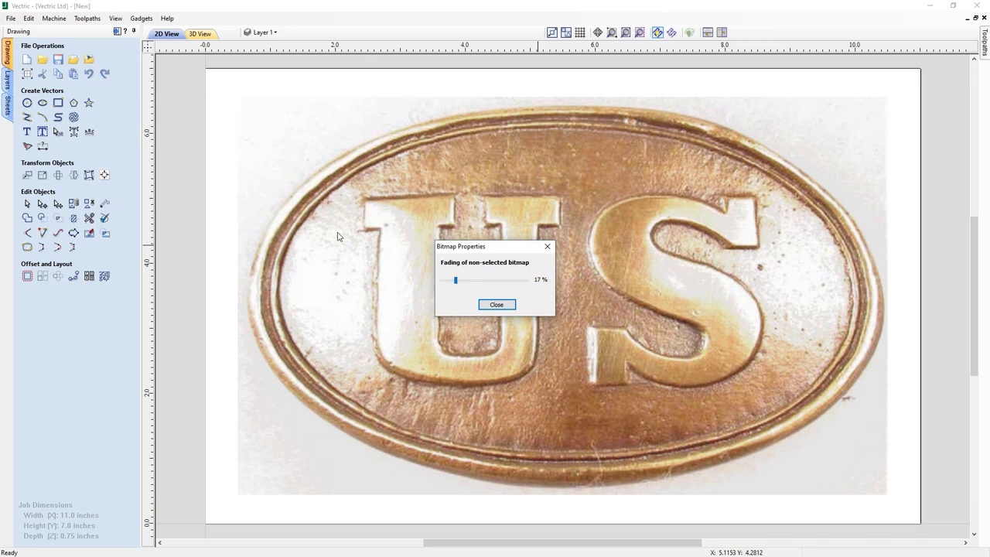
left_click_drag(455, 283, 440, 283)
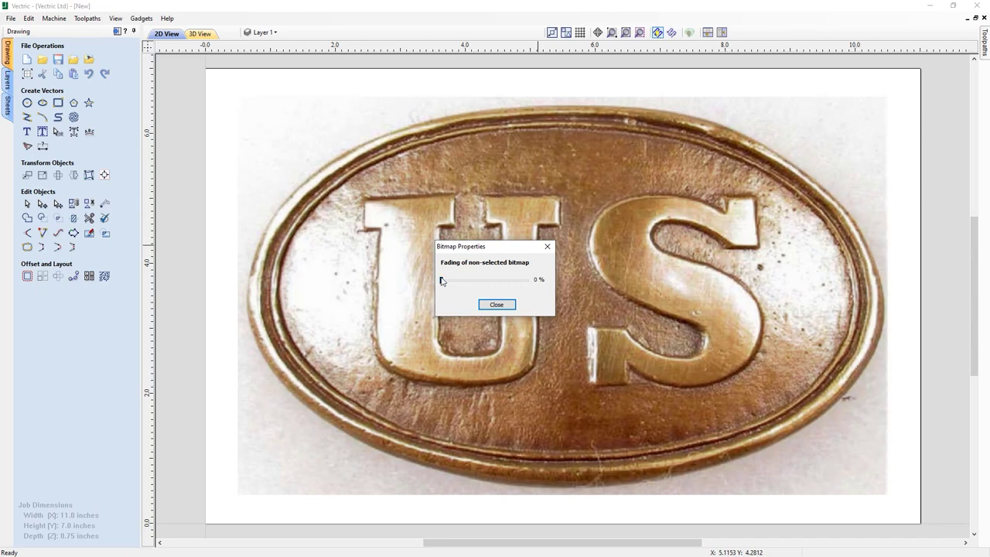
left_click(496, 305)
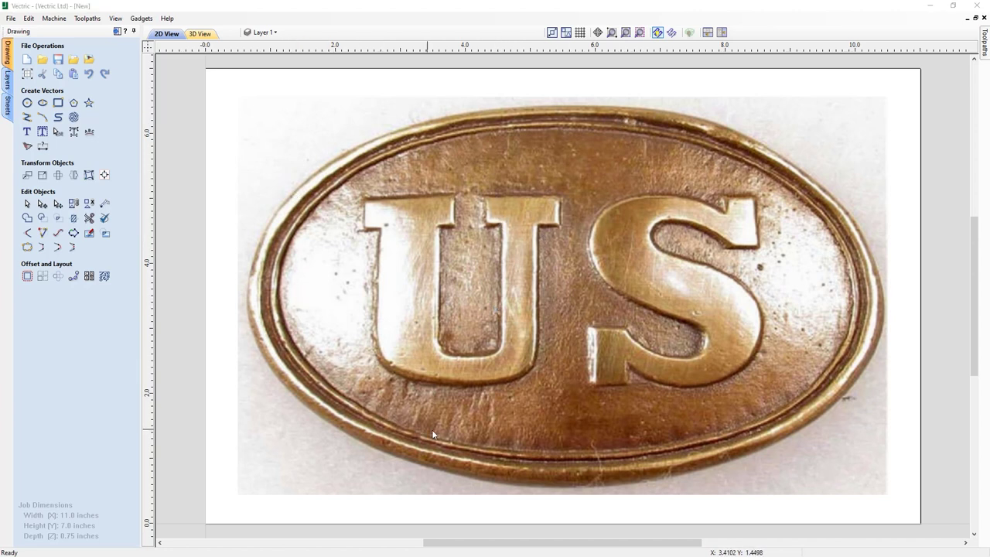
- Draw an ellipse about 9.8 by 6.0 inches around the buckle's outer edge, centred on the job at X 5.5, Y 3.5
left_click(42, 104)
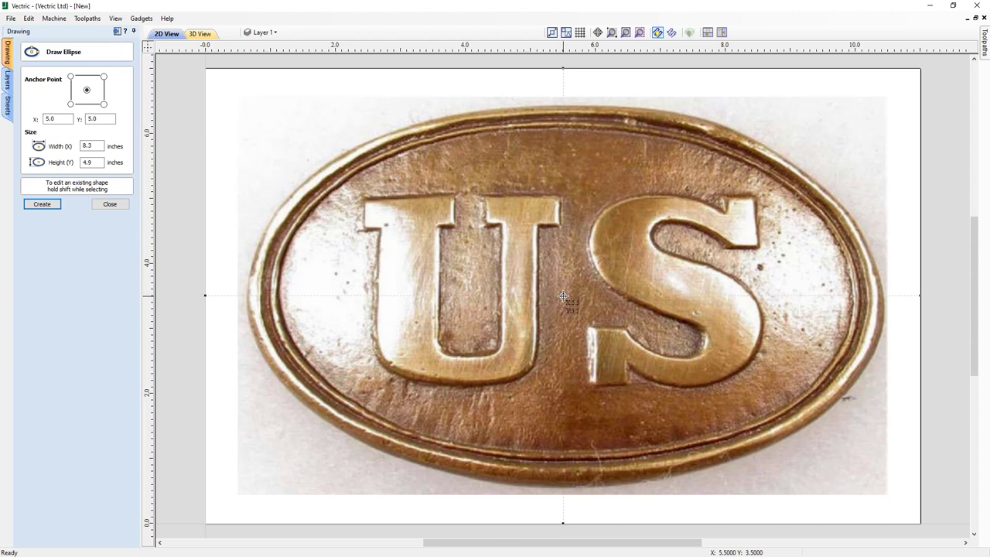
left_click_drag(563, 296, 882, 490)
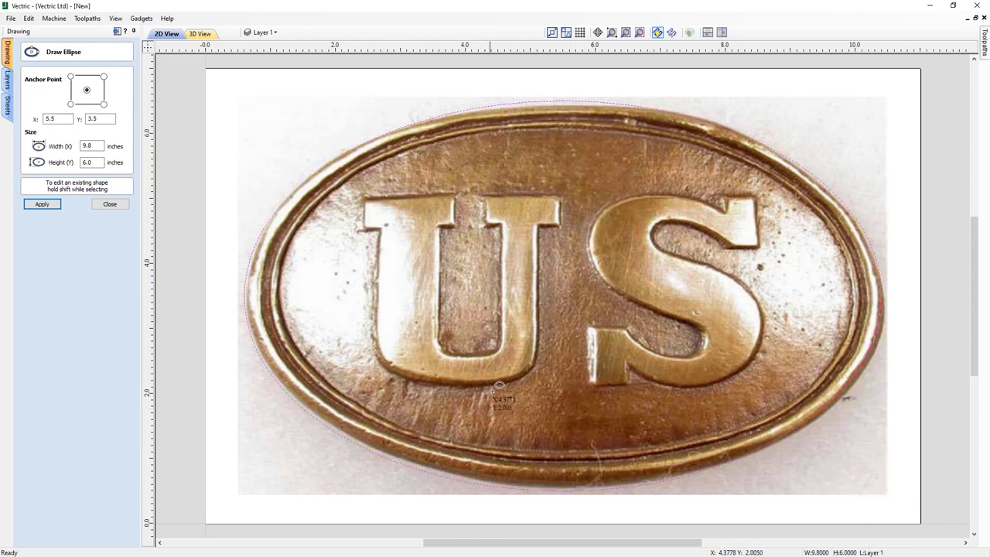
left_click(110, 204)
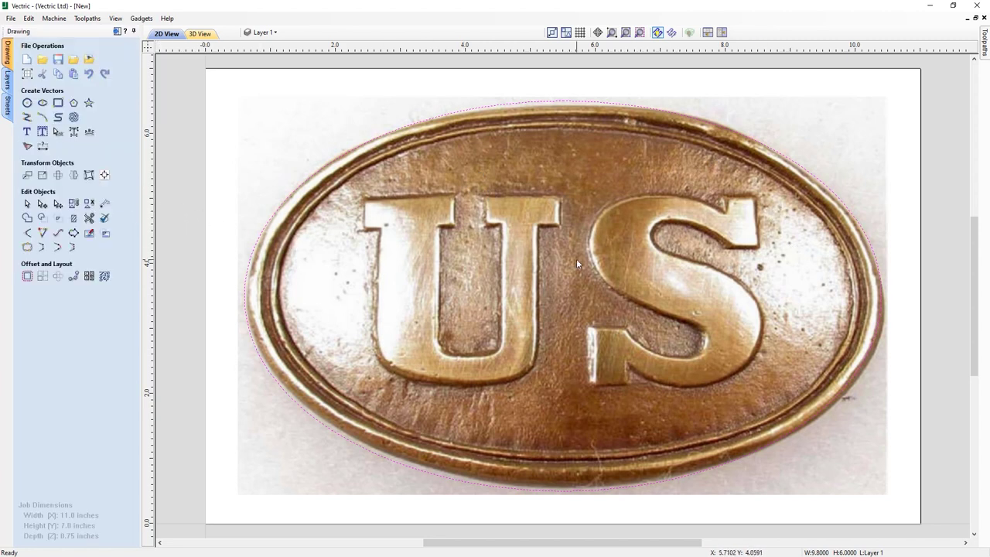
- Hide the Bitmap Layer to check the ellipse on its own, and show the layer again
left_click(262, 34)
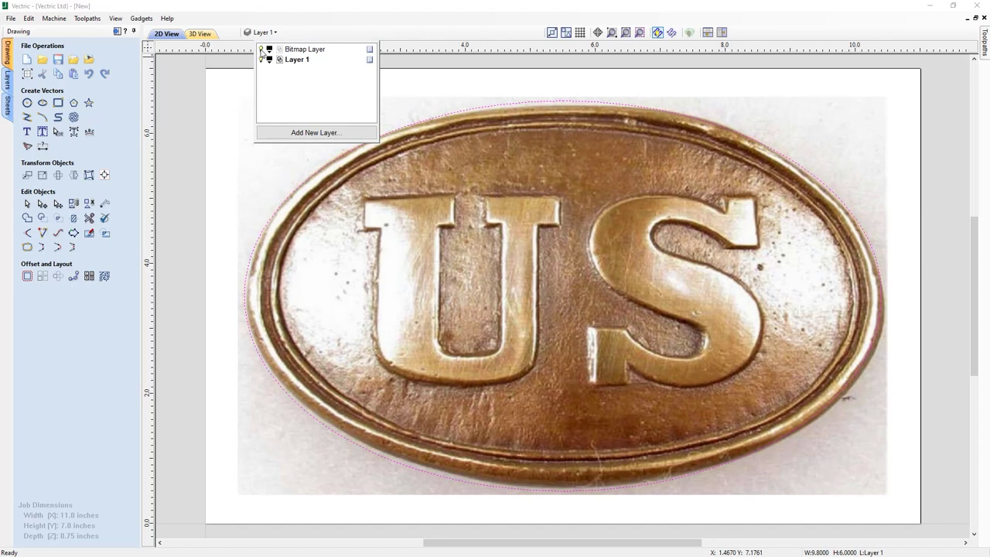
left_click(262, 49)
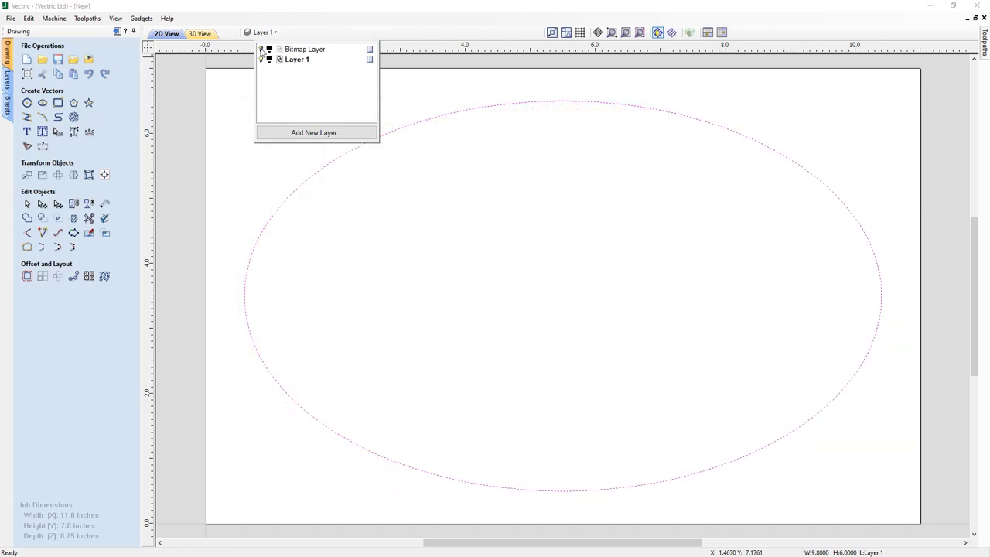
left_click(262, 50)
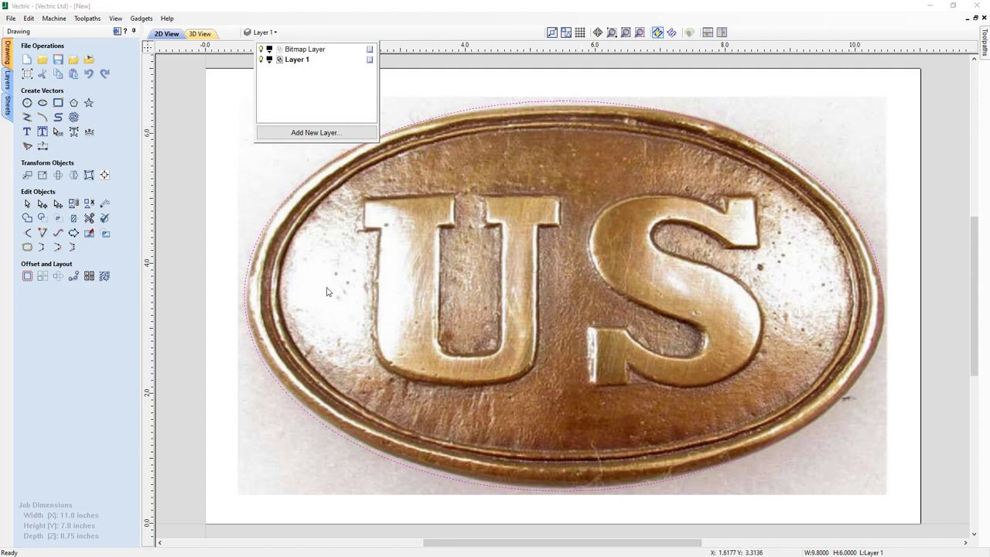
- Shift the outer ellipse down onto the buckle's top edge and reduce its height to about 5.84 inches to fit the rim
left_click(574, 101)
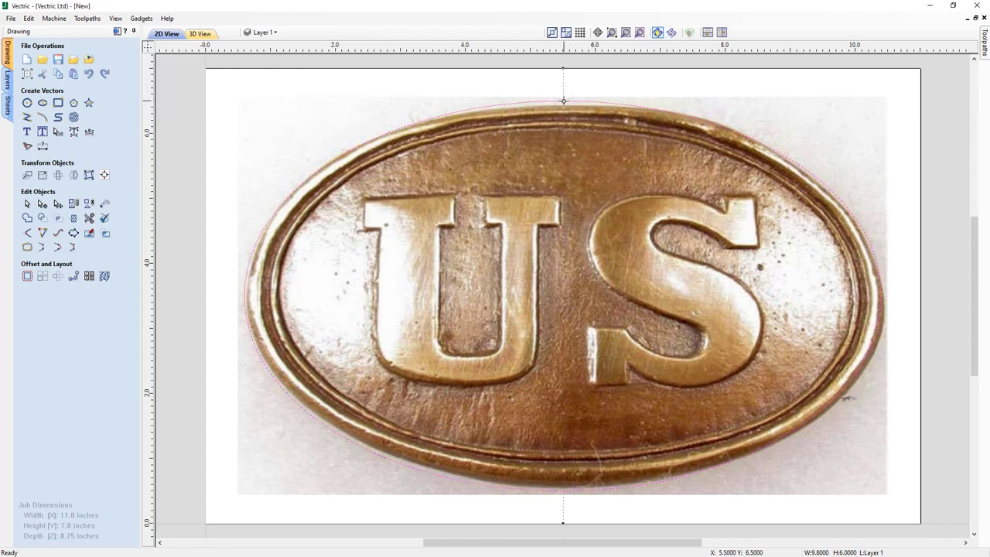
left_click(563, 114)
left_click(565, 99)
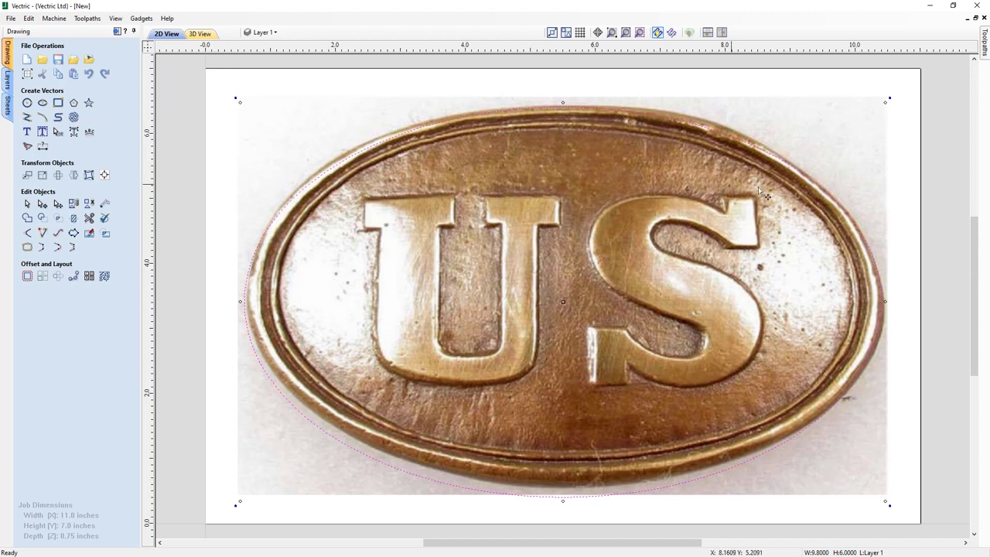
left_click_drag(563, 501, 562, 486)
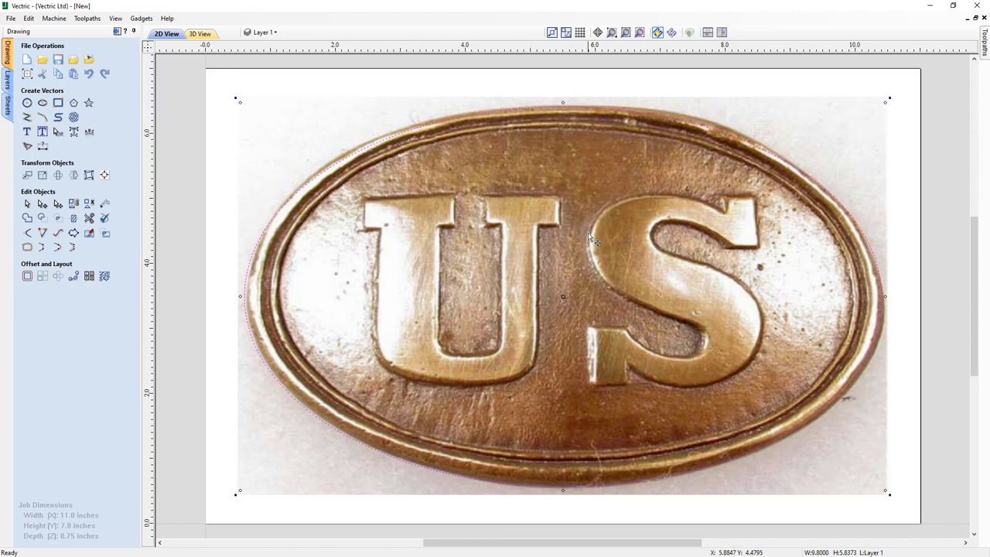
- Start a polyline under the U's left serif and trace the serif with straight segments, about 1.4 inches wide and 0.5 inch high
left_click(27, 117)
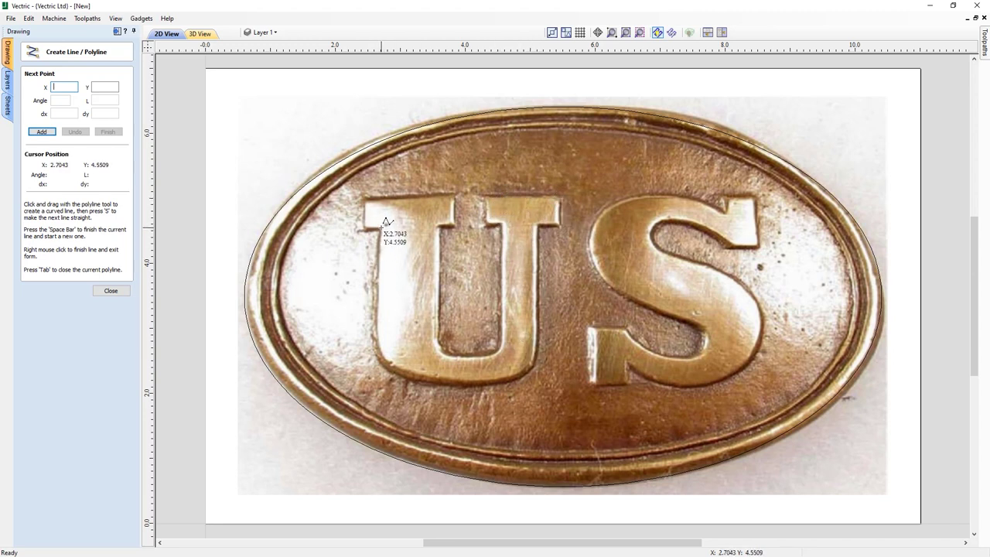
left_click(386, 224)
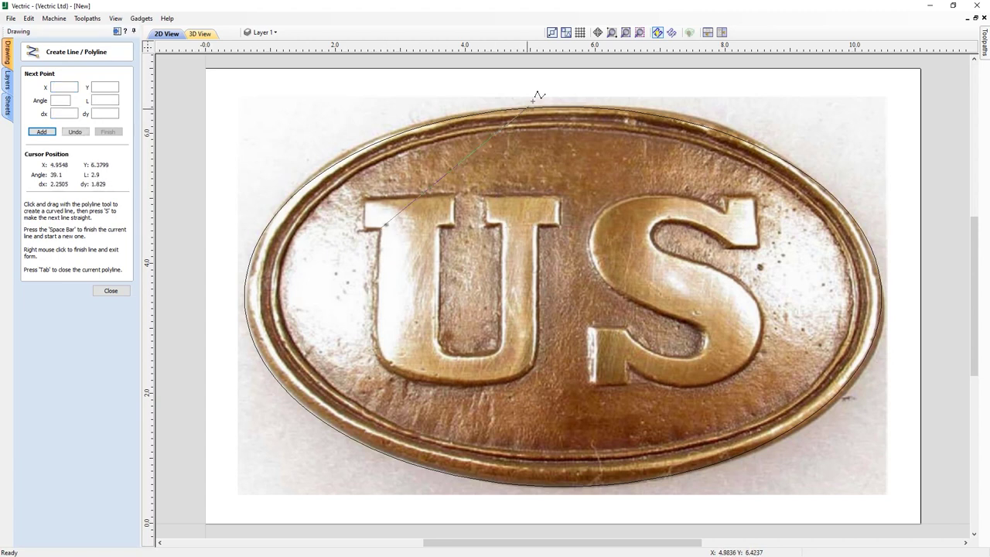
left_click(566, 34)
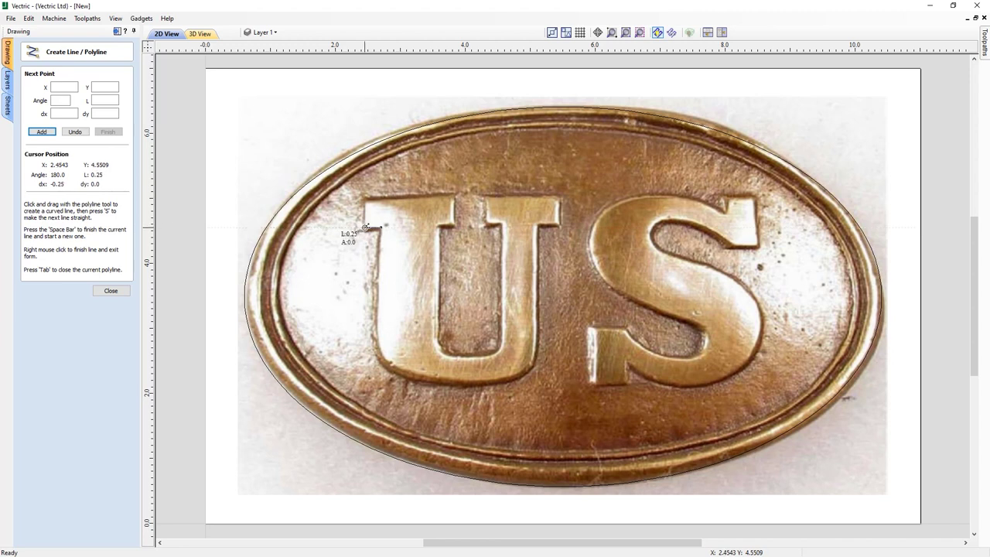
left_click(365, 227)
left_click(366, 196)
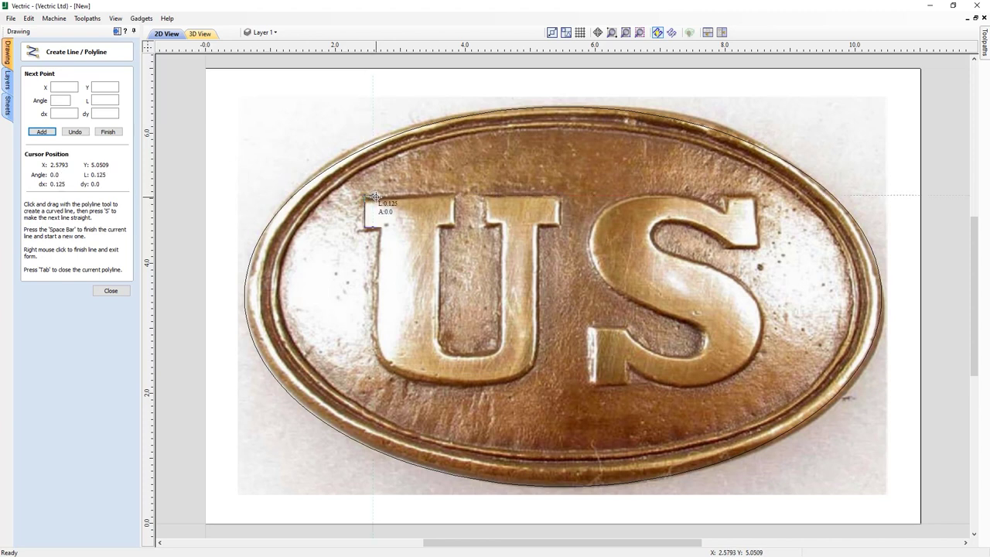
left_click(455, 194)
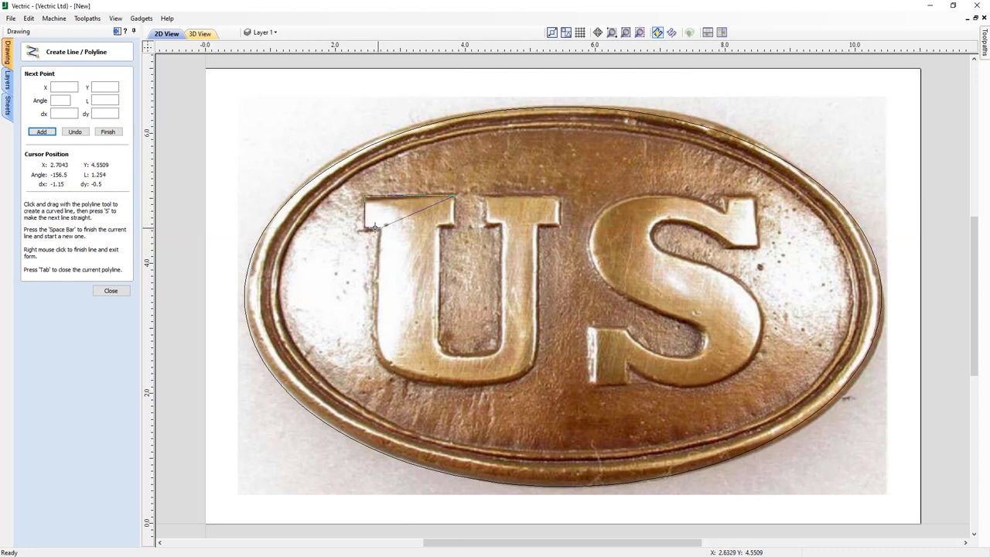
left_click(455, 226)
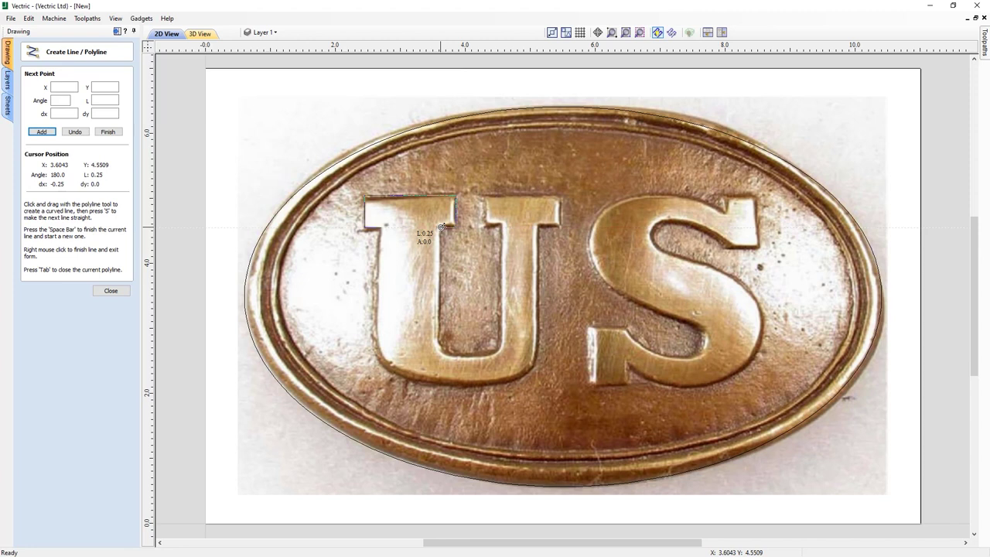
- Continue the polyline under the left serif and around the U's inner opening, using straight segments for its rounded bottom
left_click(441, 226)
left_click(438, 338)
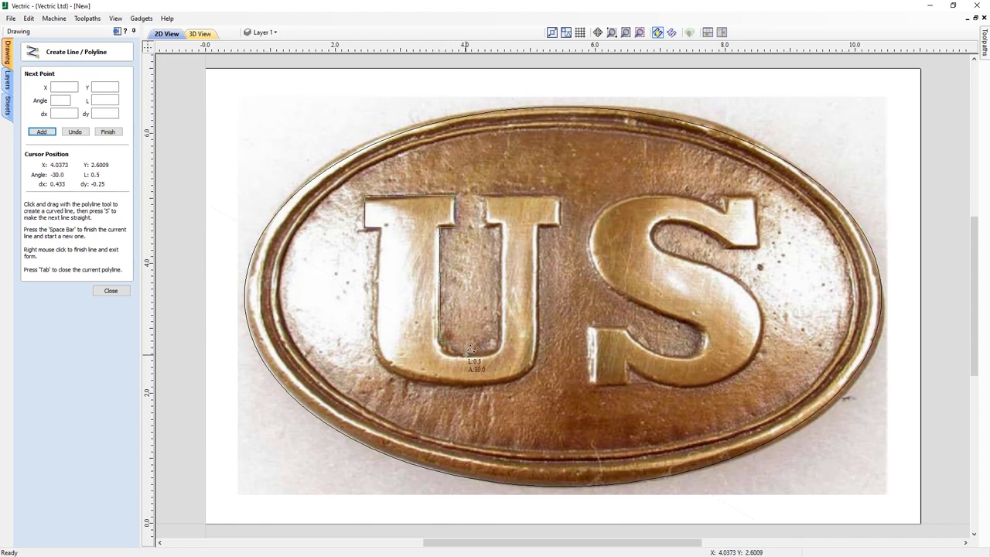
left_click(468, 354)
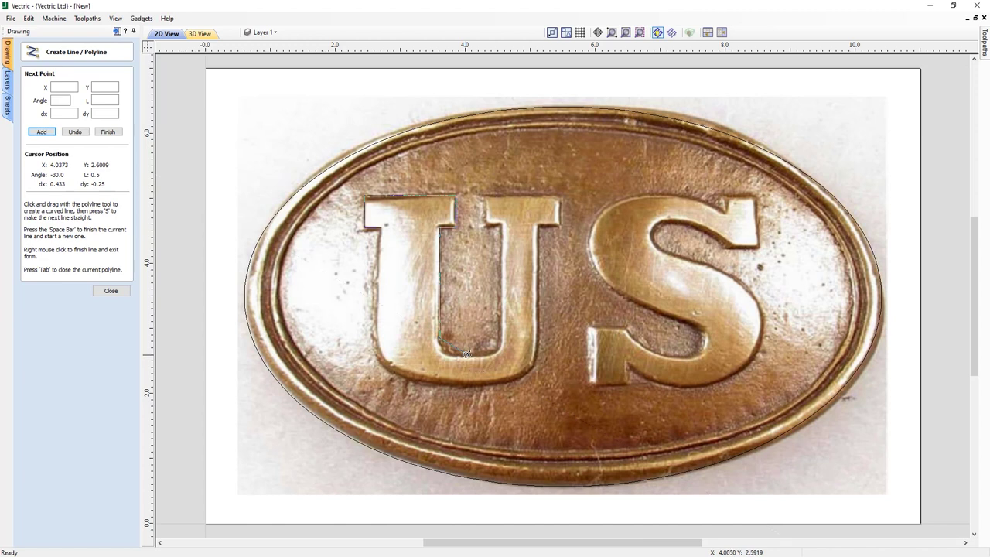
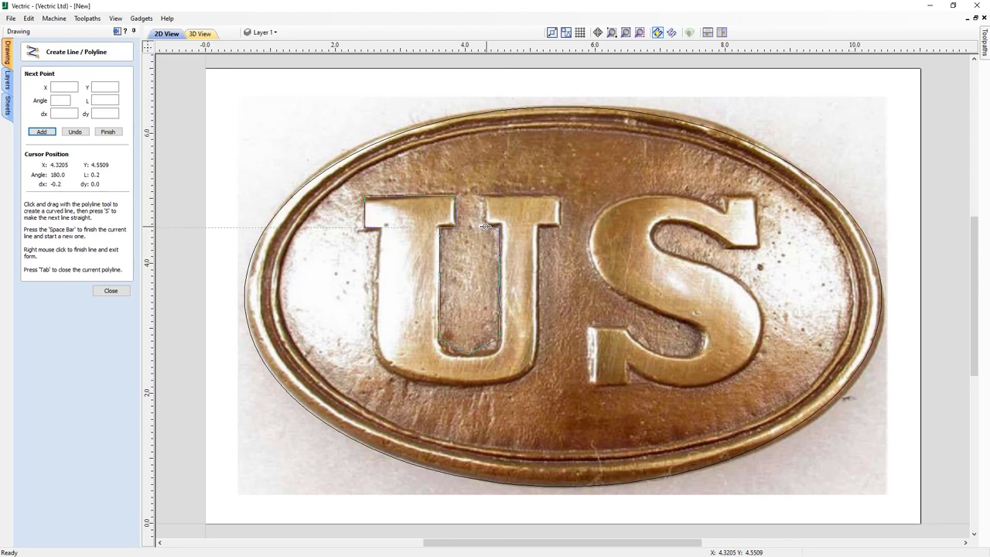
- Trace the U's right serif with straight segments, about 1.18 inches wide and 0.5 inch high, ending at the outer leg
left_click(485, 226)
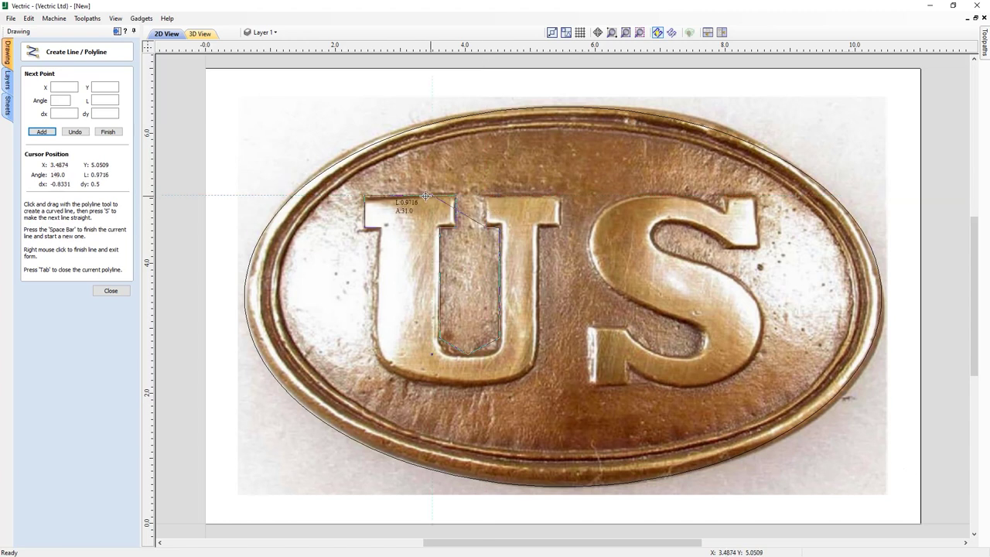
left_click(485, 195)
left_click(561, 196)
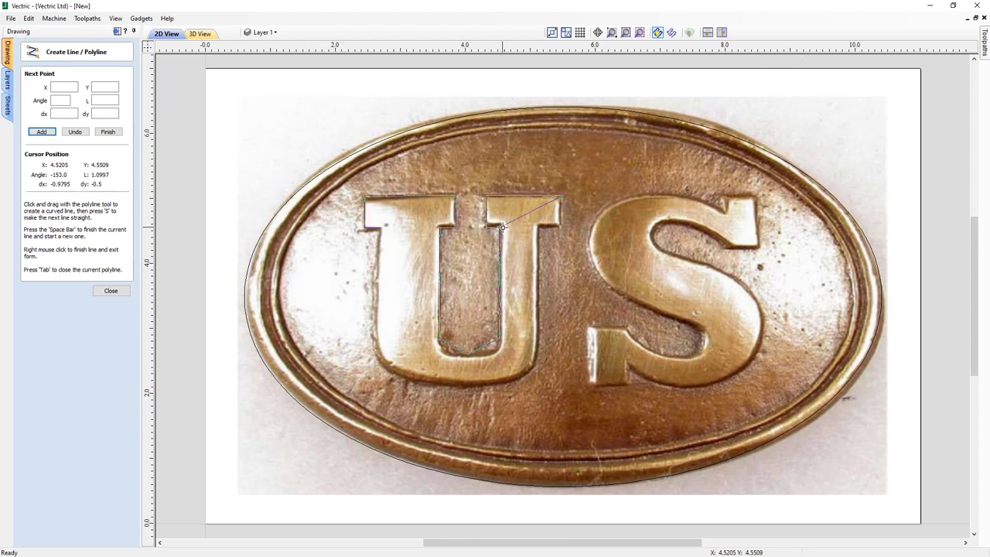
left_click(561, 226)
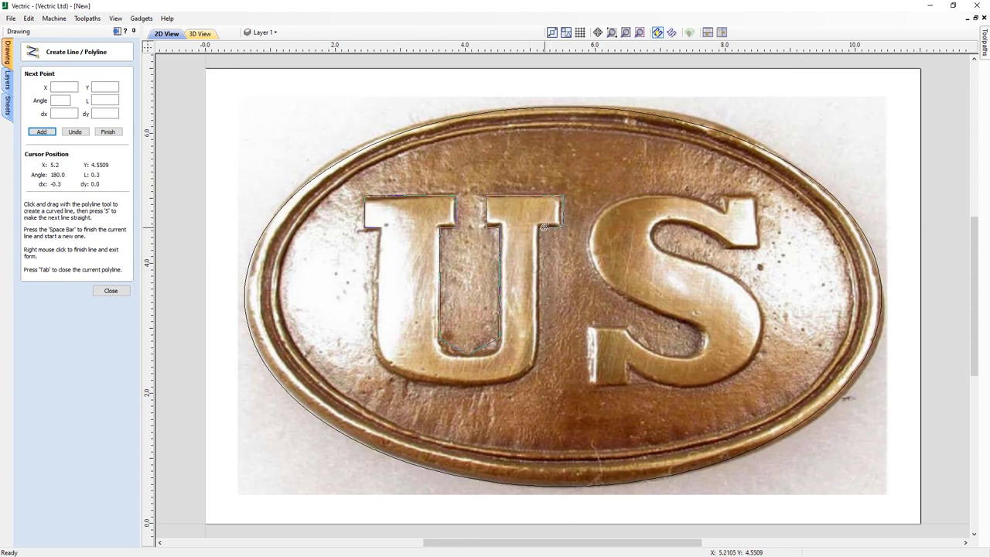
left_click(539, 226)
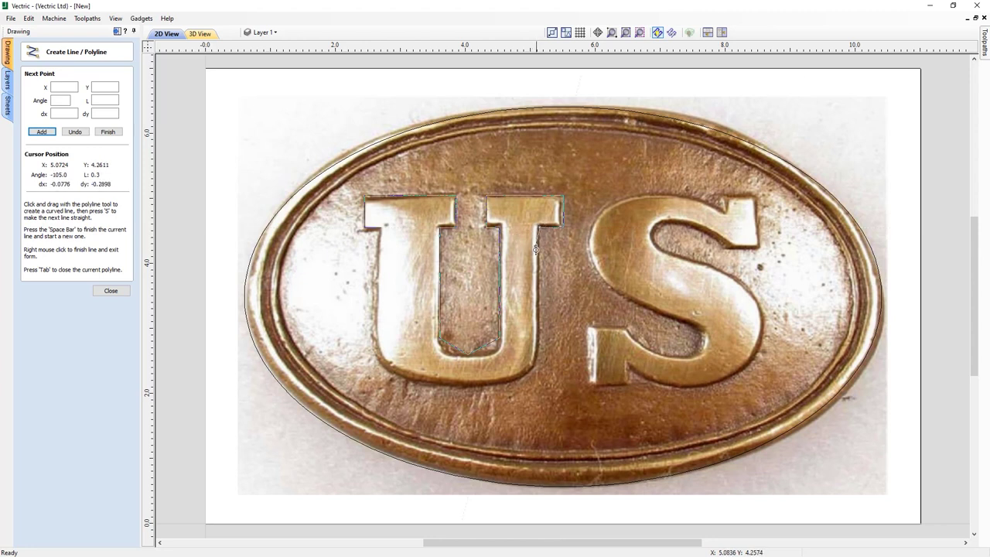
- Trace the U's outer right leg, bottom and left leg with straight segments and close the outline at its starting point
left_click(539, 348)
left_click(493, 385)
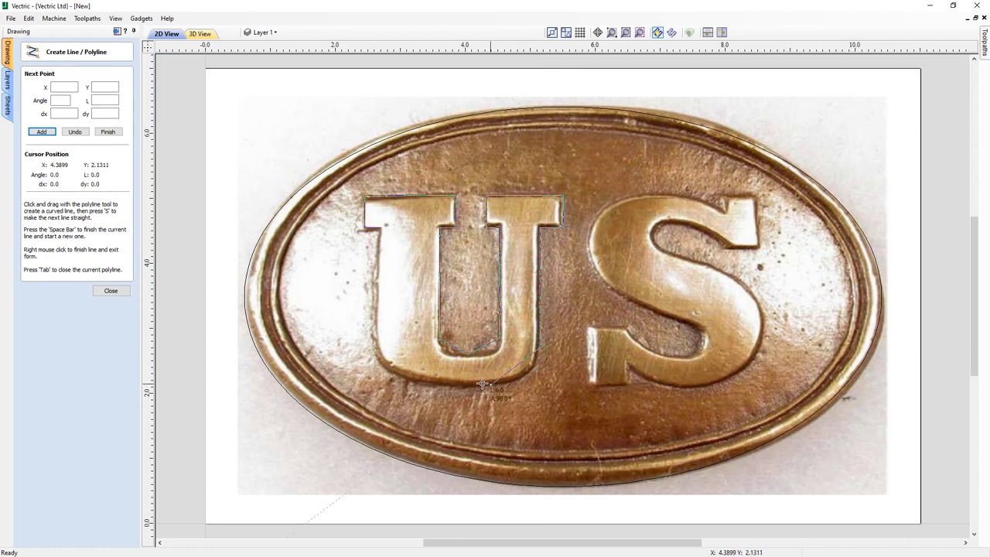
left_click(437, 386)
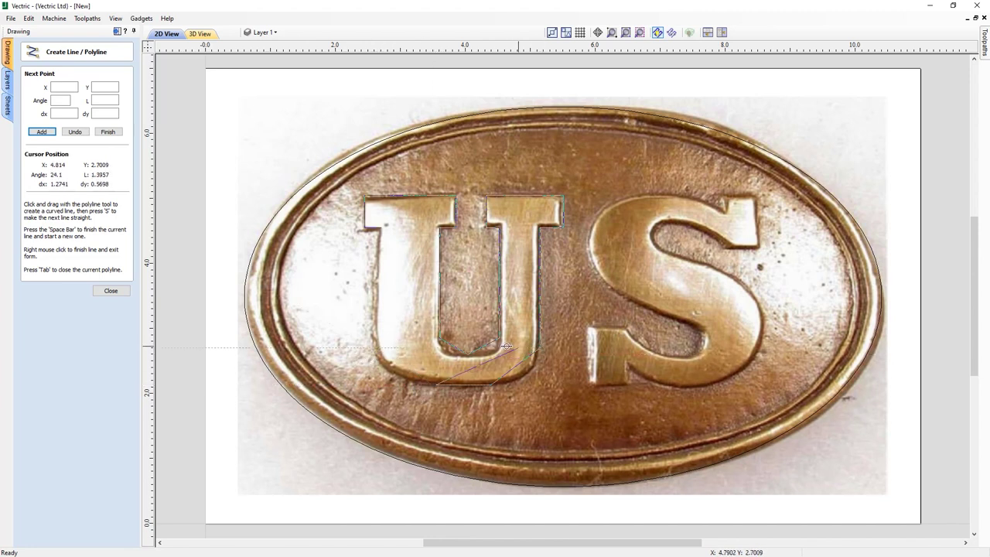
left_click(374, 347)
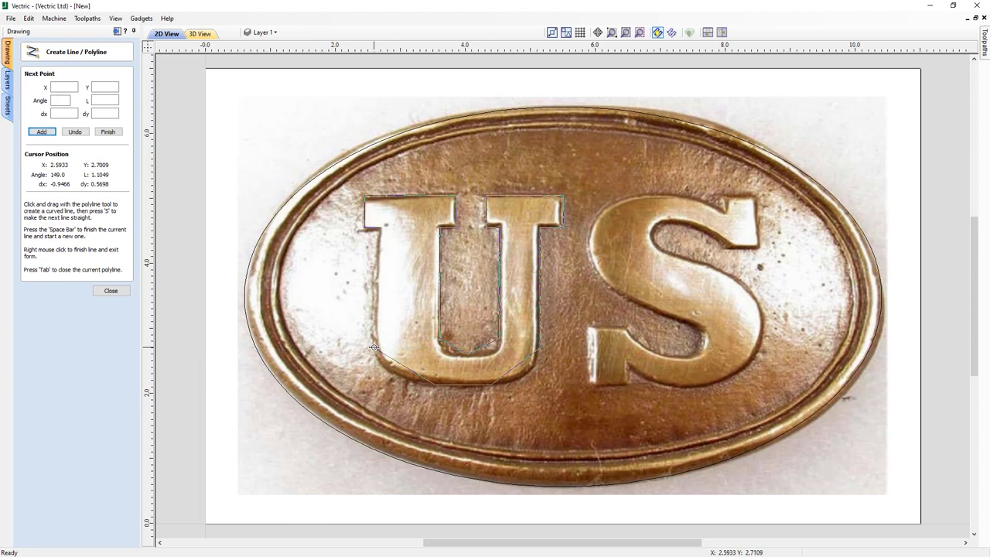
left_click(380, 226)
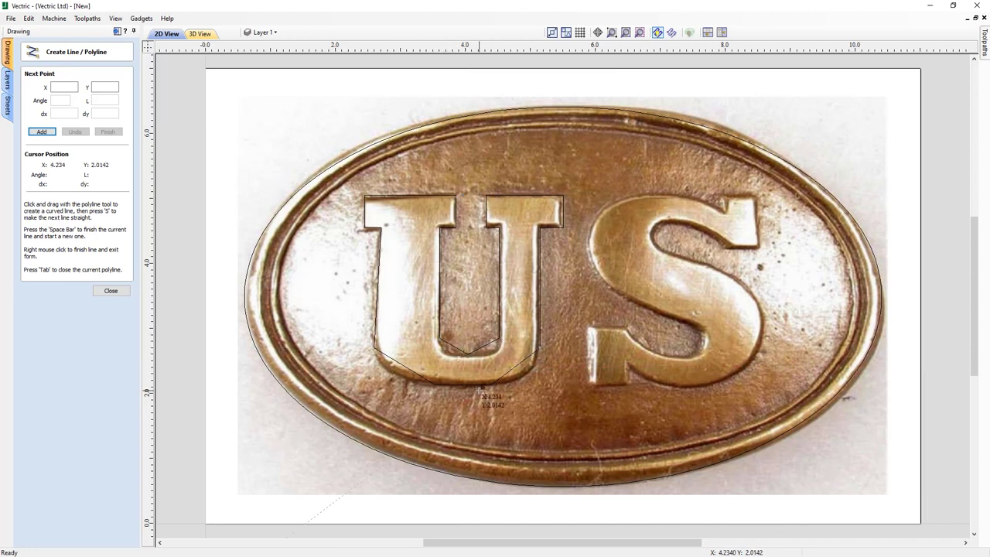
left_click(436, 385)
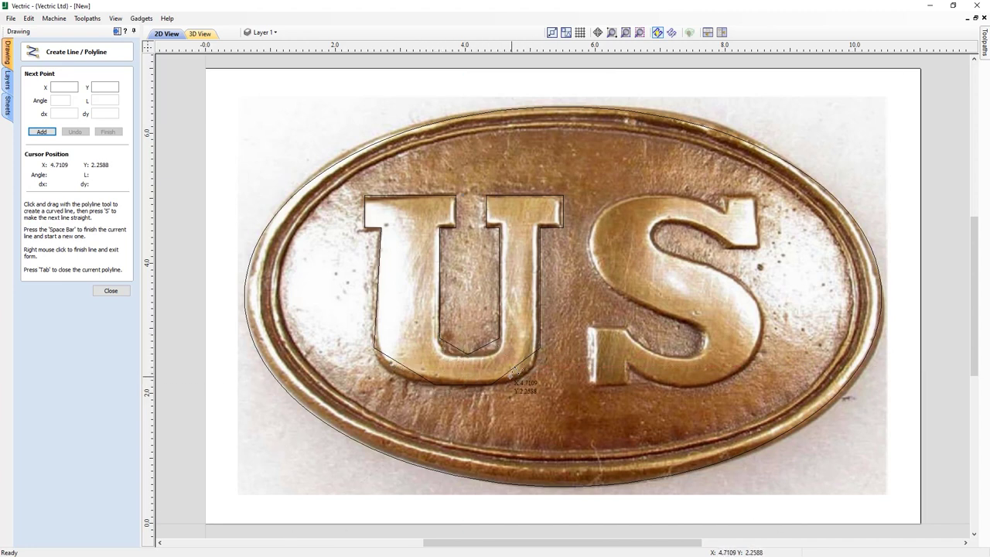
left_click_drag(538, 352, 377, 348)
- Start a new polyline on the S and trace its upper serif with straight segments, about 0.55 inch wide and 0.8 inch high
left_click(725, 210)
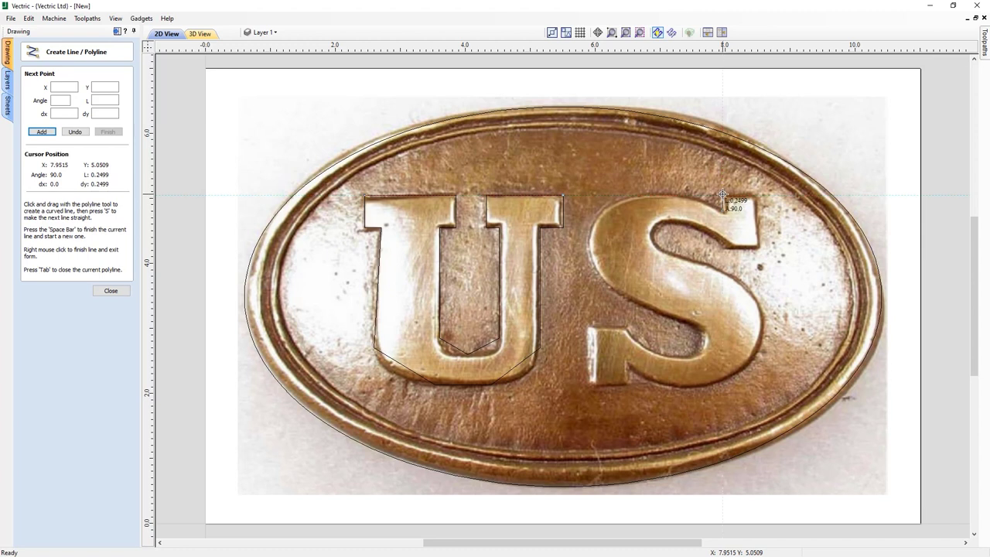
left_click(722, 194)
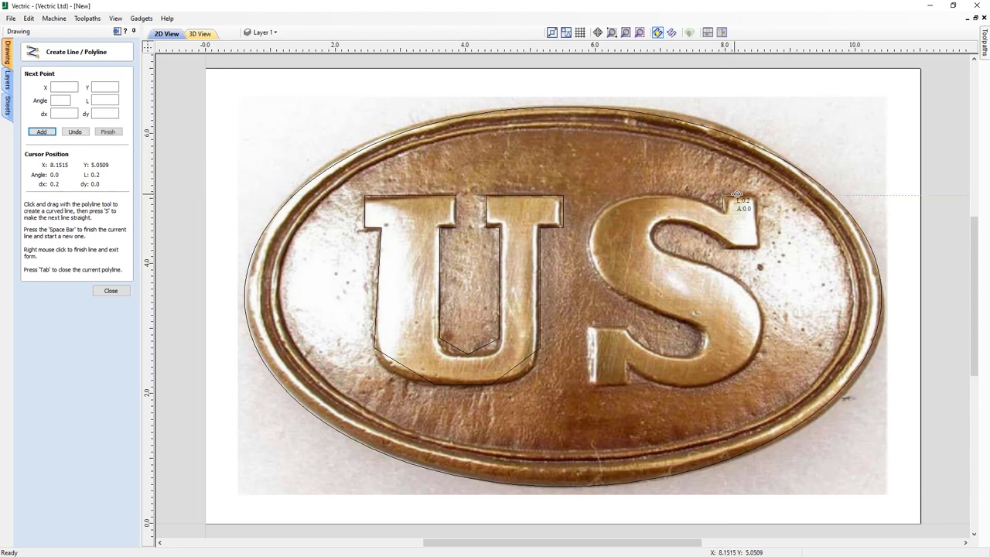
left_click(757, 195)
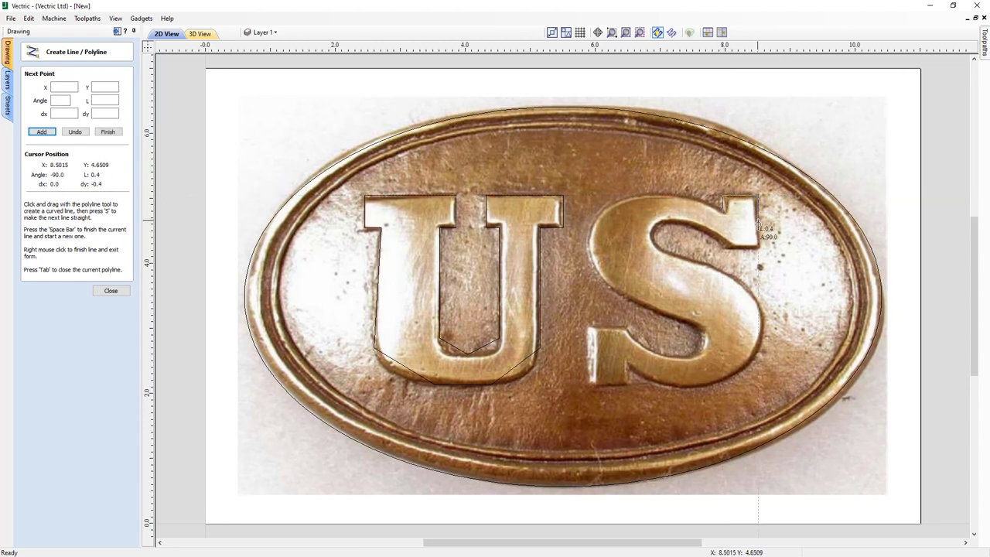
left_click(759, 246)
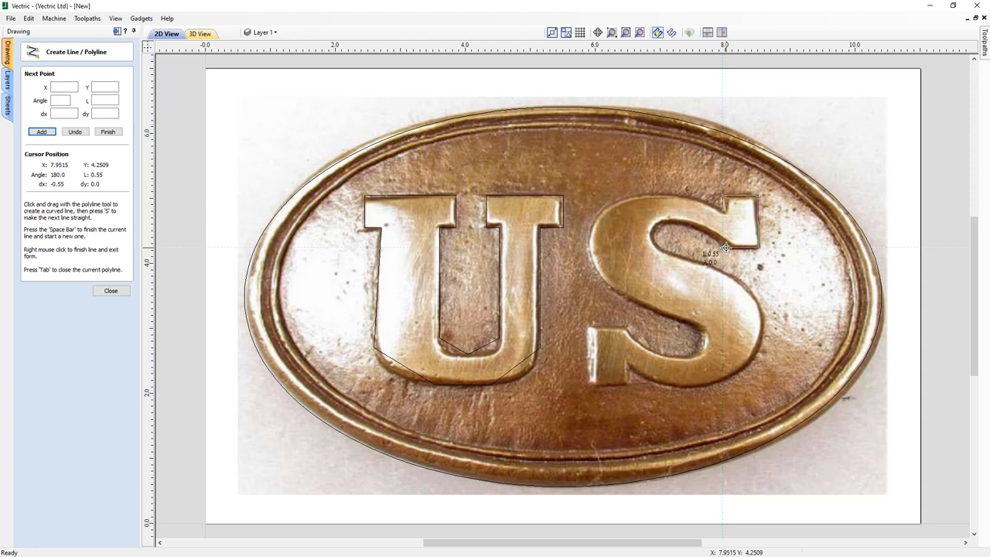
left_click(725, 248)
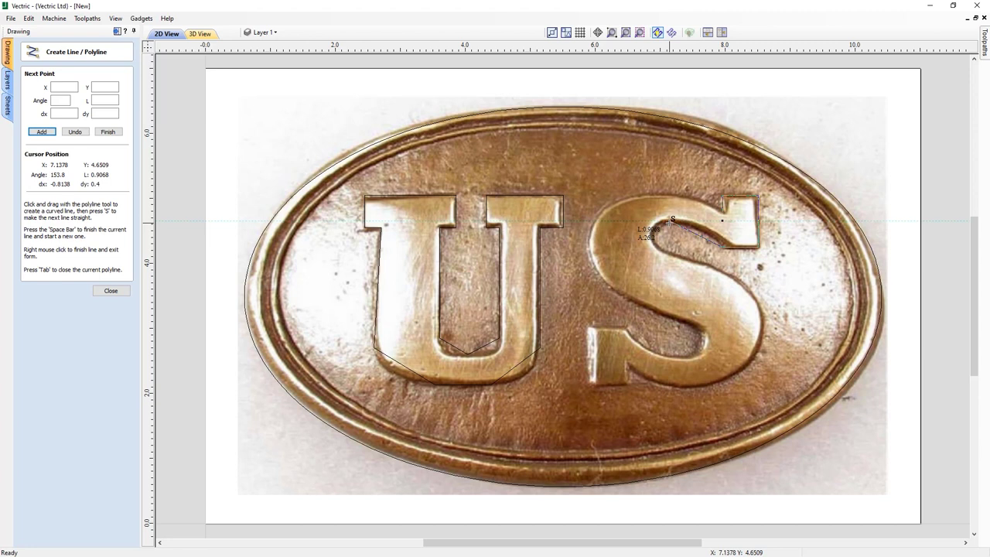
- Continue the S polyline as curved segments from the upper serif around the upper inner opening to the start of the diagonal
key("s")
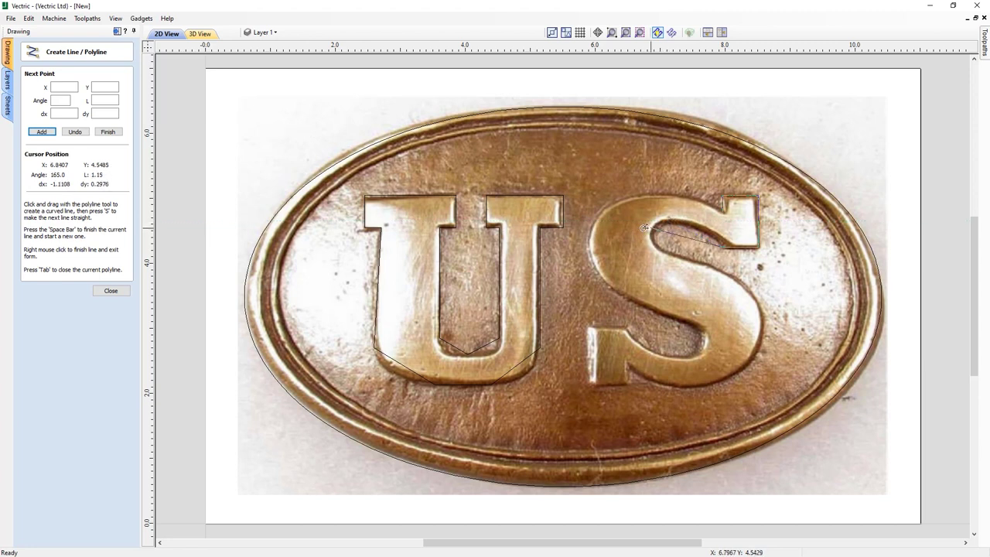
left_click_drag(619, 226, 657, 232)
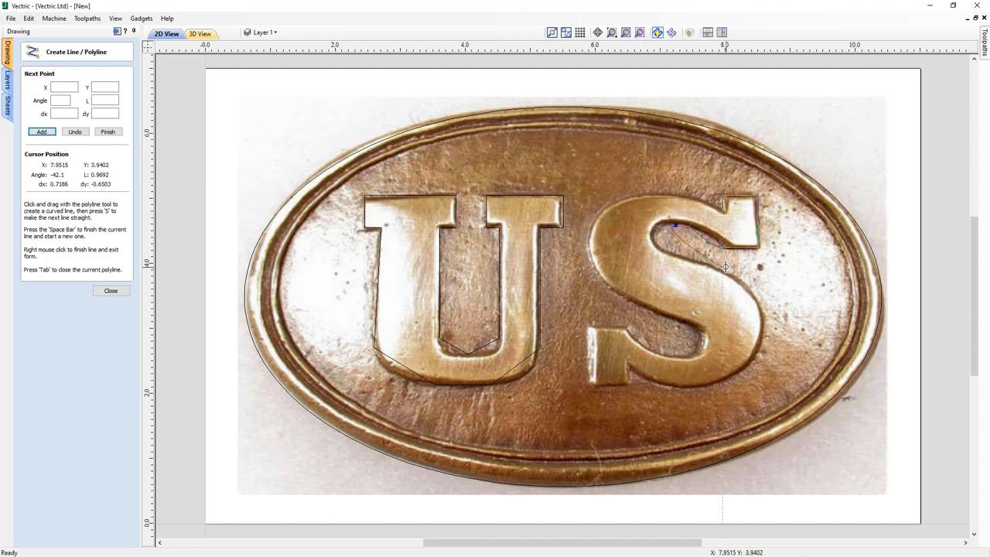
scroll(726, 266, "up", 3)
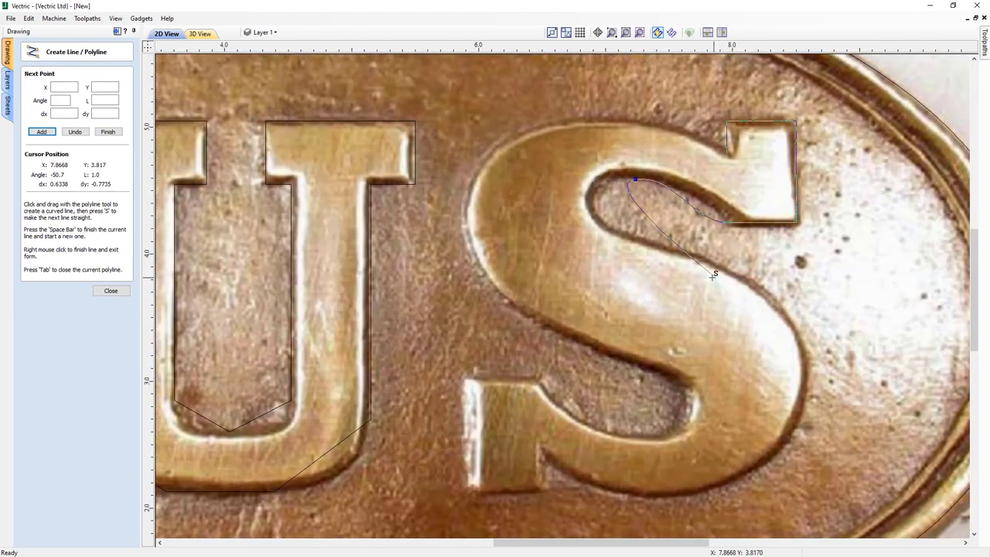
left_click_drag(593, 199, 597, 203)
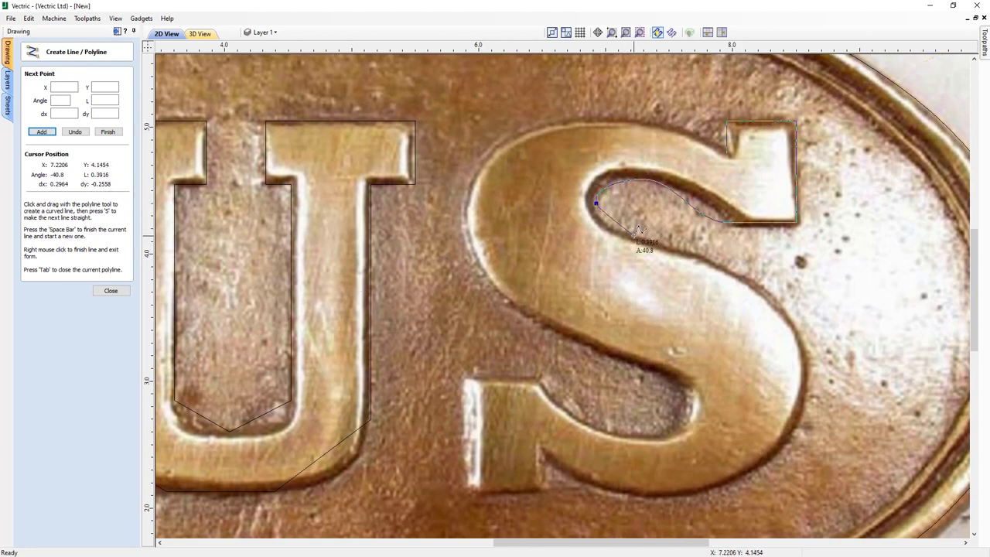
left_click(633, 236)
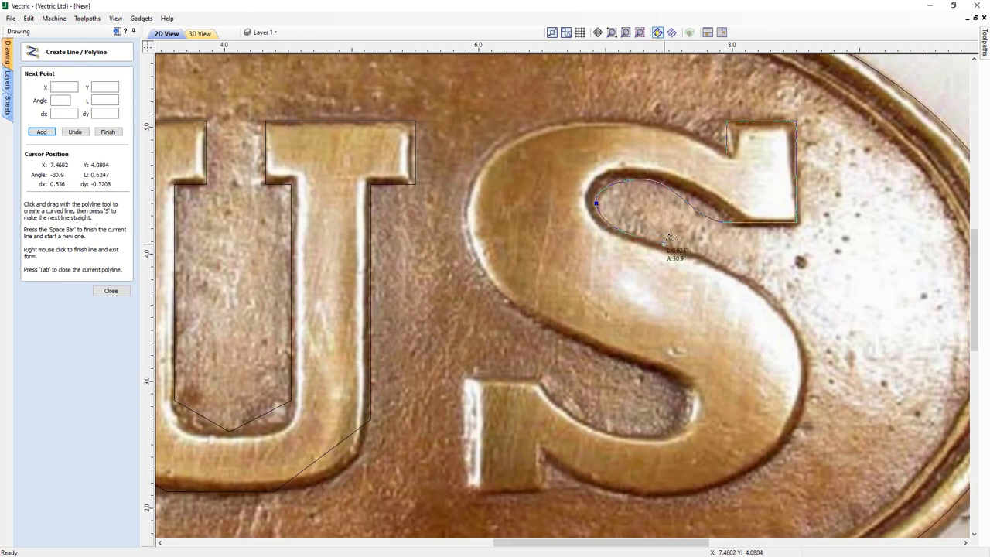
- Curve the S polyline along the diagonal, around the outer lower bowl and up to the inner corner of the lower serif
left_click_drag(765, 276, 797, 329)
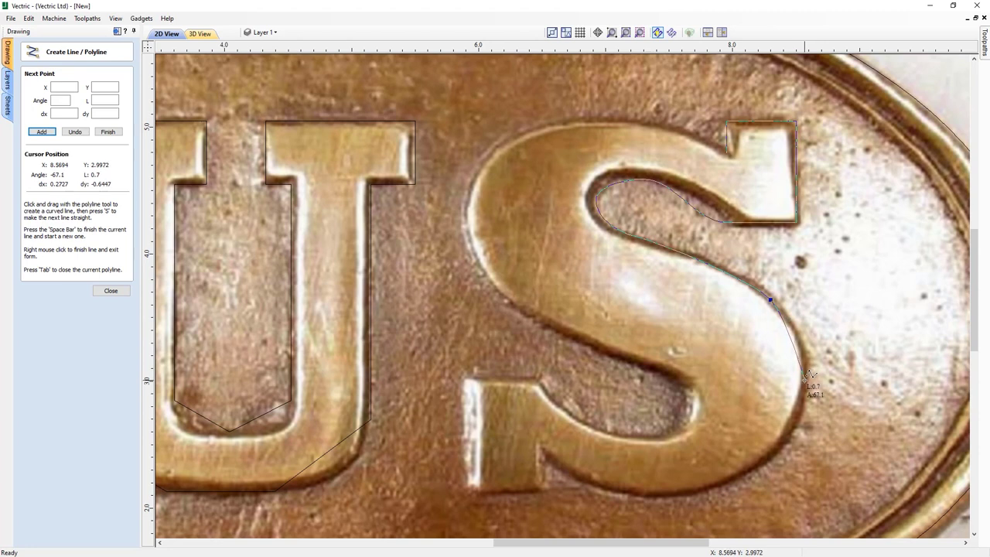
left_click_drag(804, 383, 705, 492)
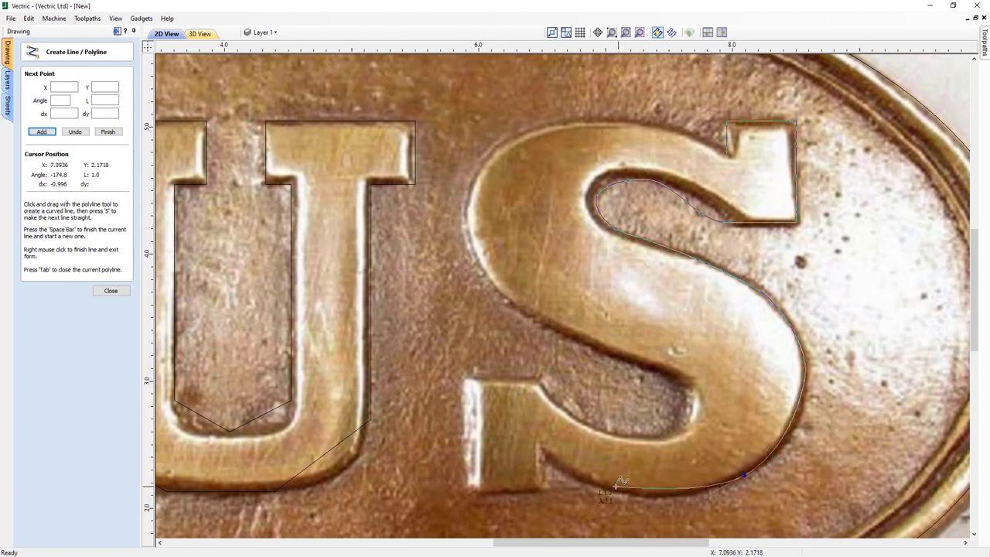
left_click_drag(609, 489, 575, 468)
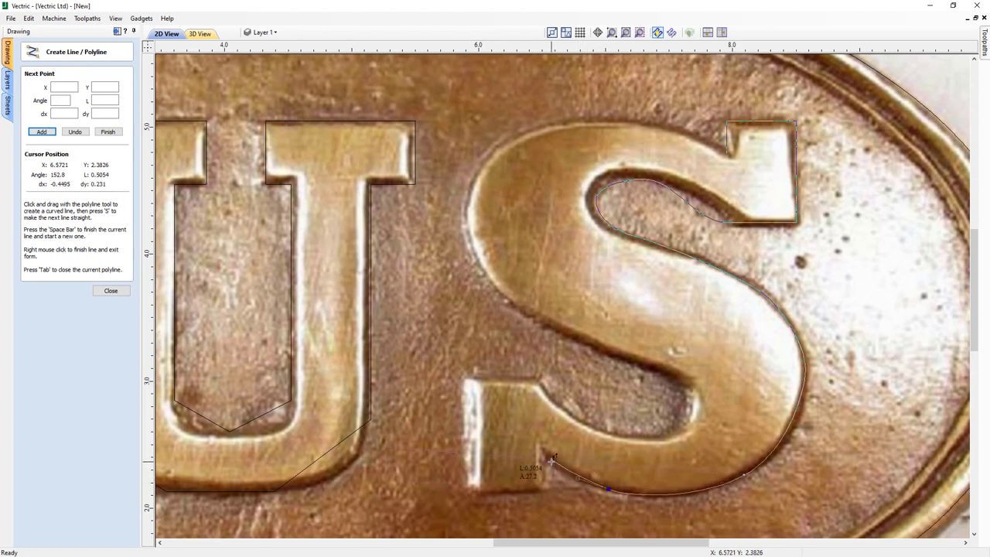
left_click(551, 461)
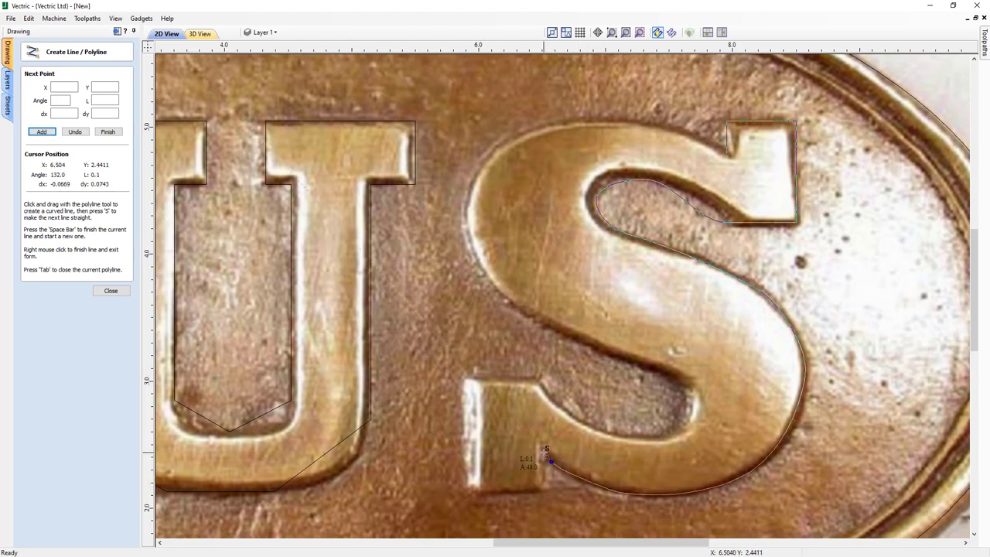
- Trace the S's lower serif with straight segments, about 0.5 inch wide and 0.87 inch high, ending at its upper inner corner
left_click(547, 450)
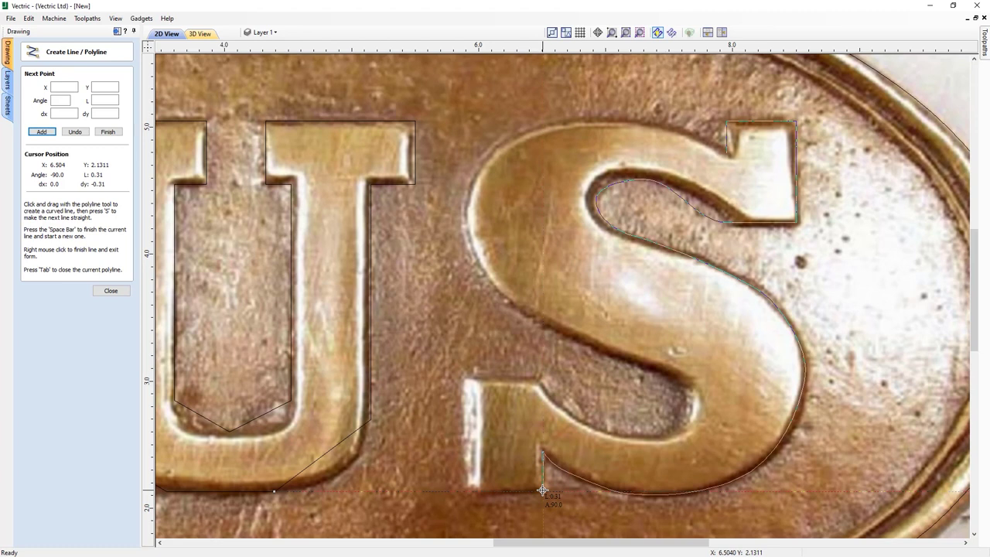
left_click(542, 489)
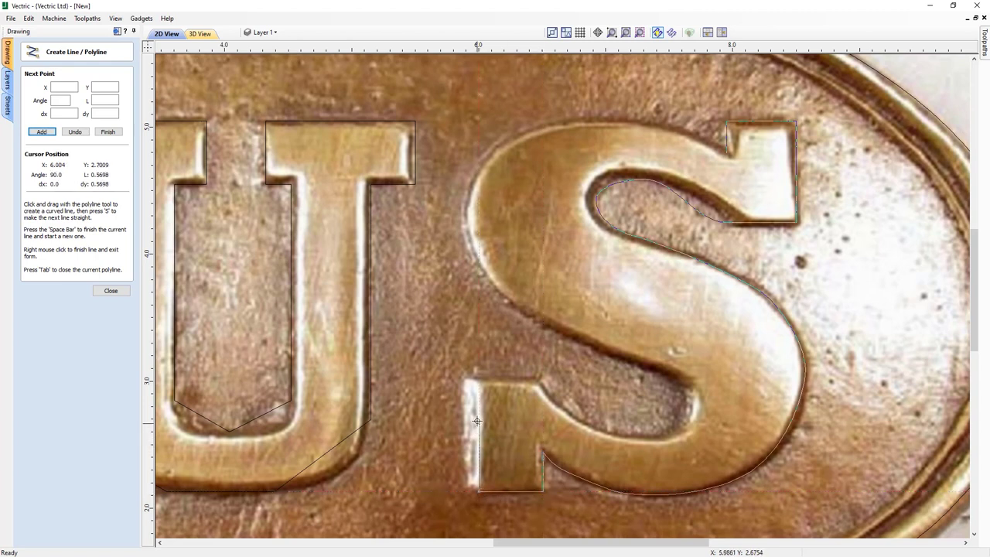
left_click(479, 379)
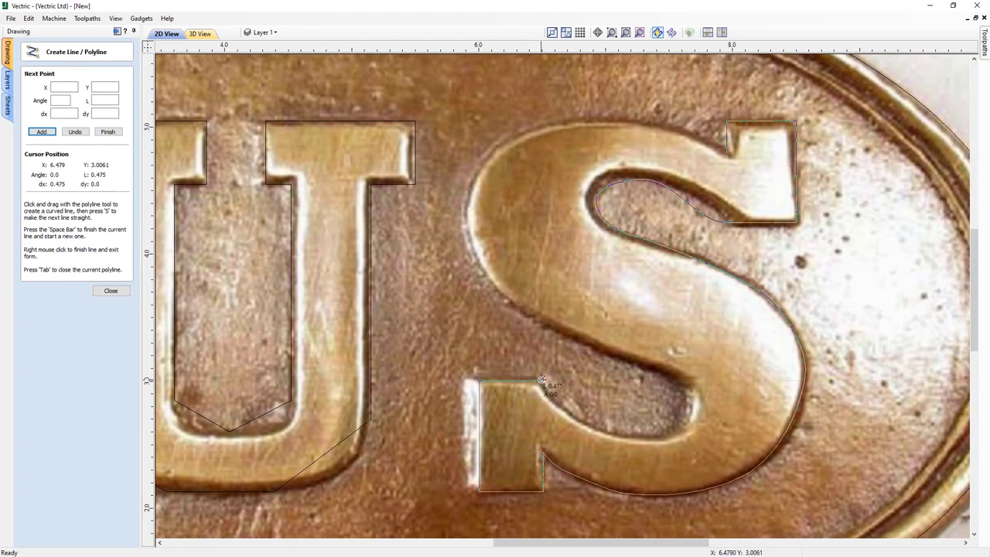
left_click(542, 380)
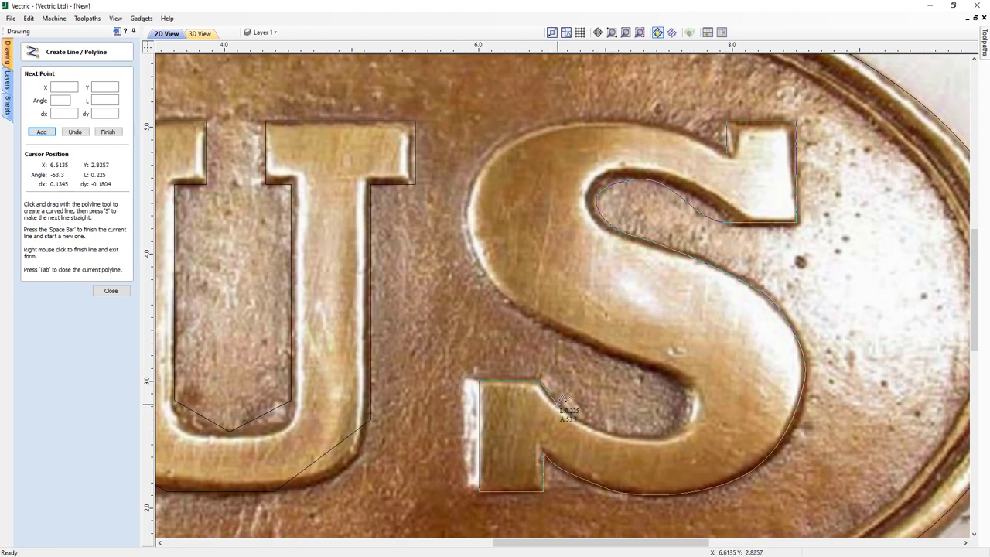
- Continue the S polyline as curved segments around the lower inner opening, along the diagonal's underside and up the outer left of the upper bowl
left_click(557, 404)
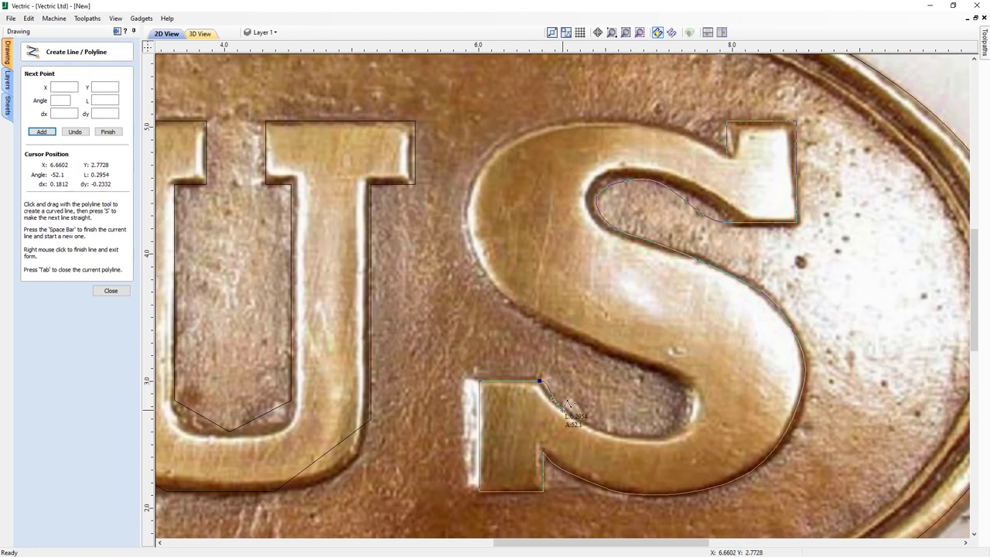
left_click_drag(584, 427, 691, 396)
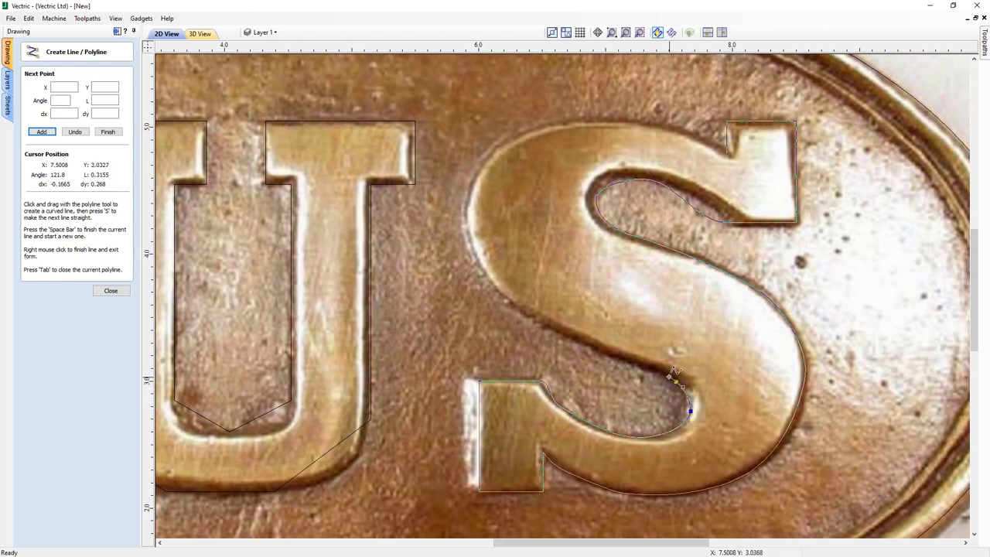
left_click_drag(563, 335, 549, 329)
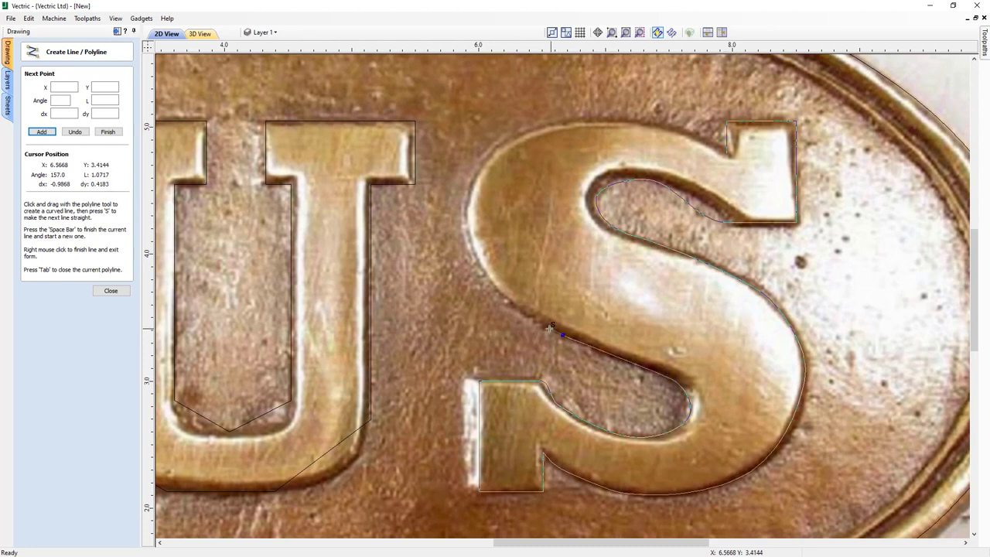
left_click(486, 278)
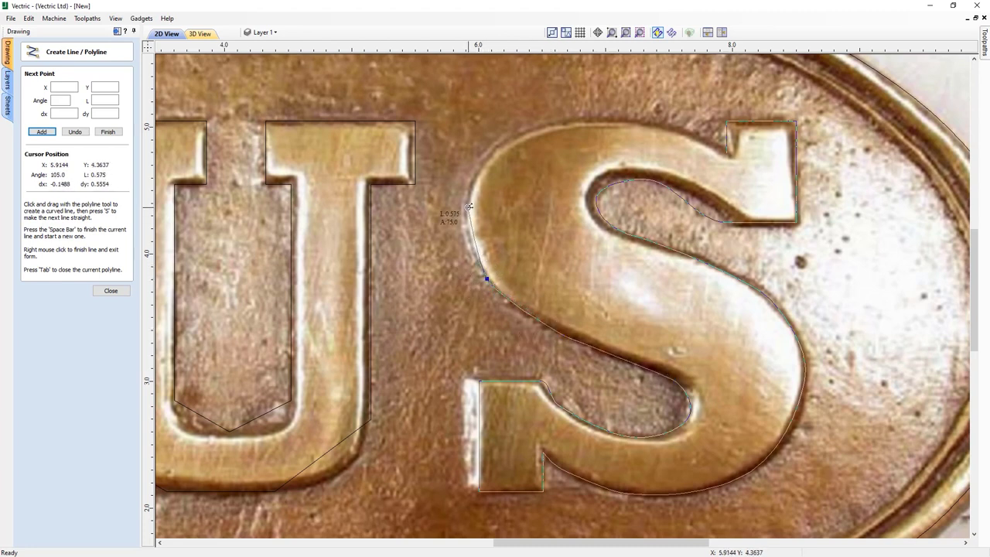
left_click(468, 207)
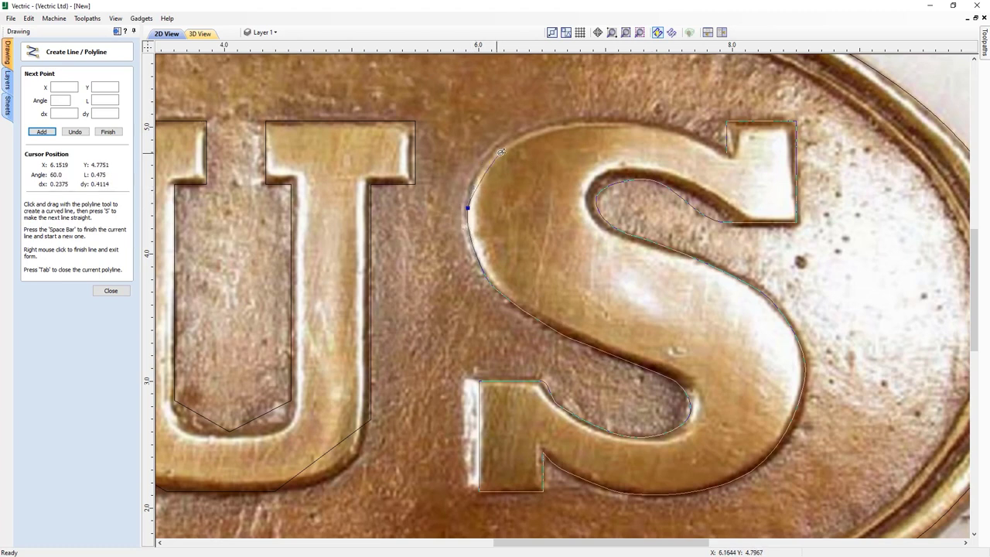
left_click_drag(522, 131, 586, 122)
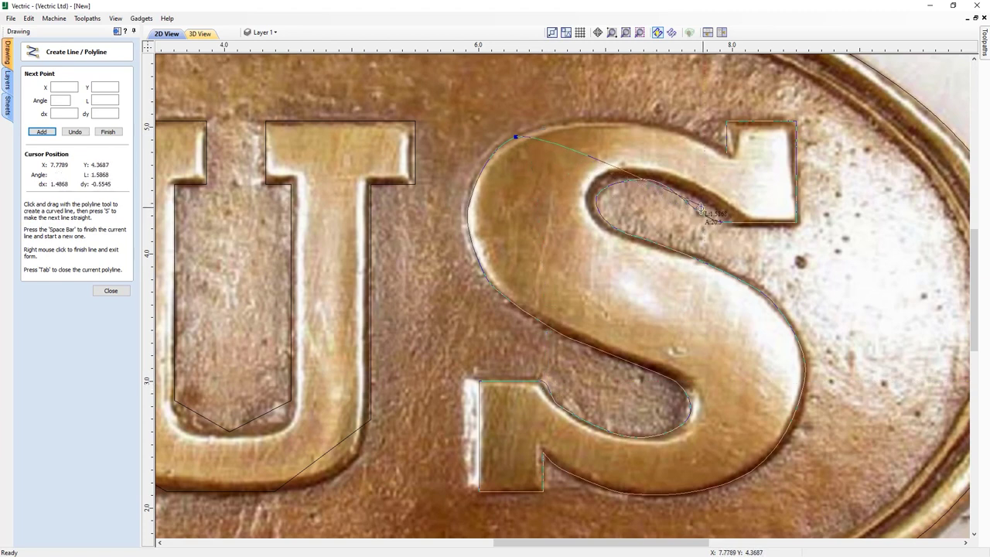
left_click(608, 120)
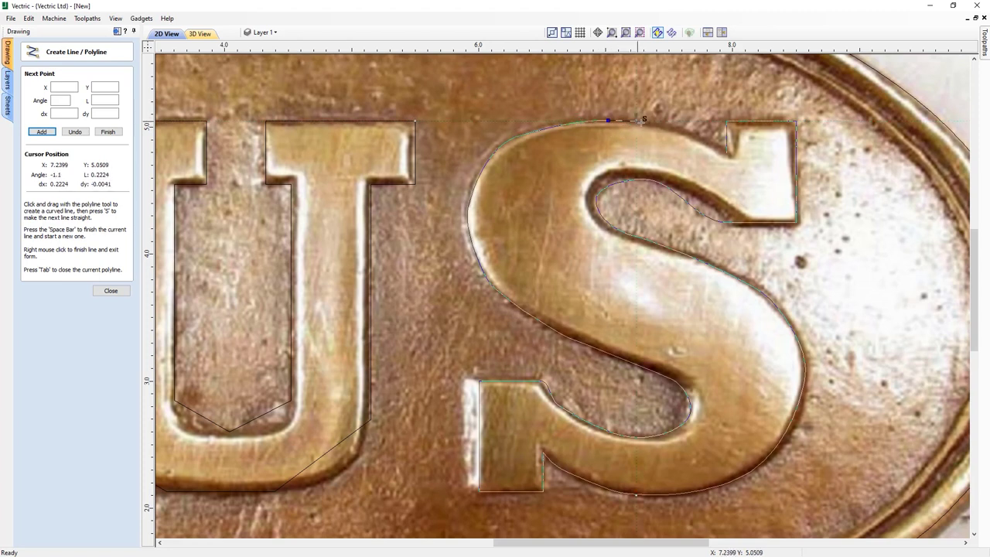
left_click(685, 133)
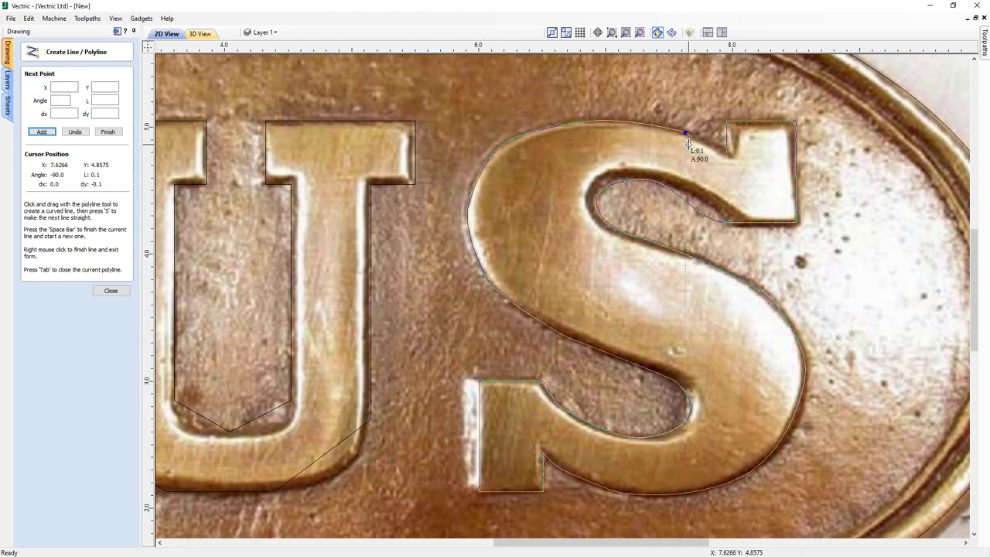
key("BackSpace")
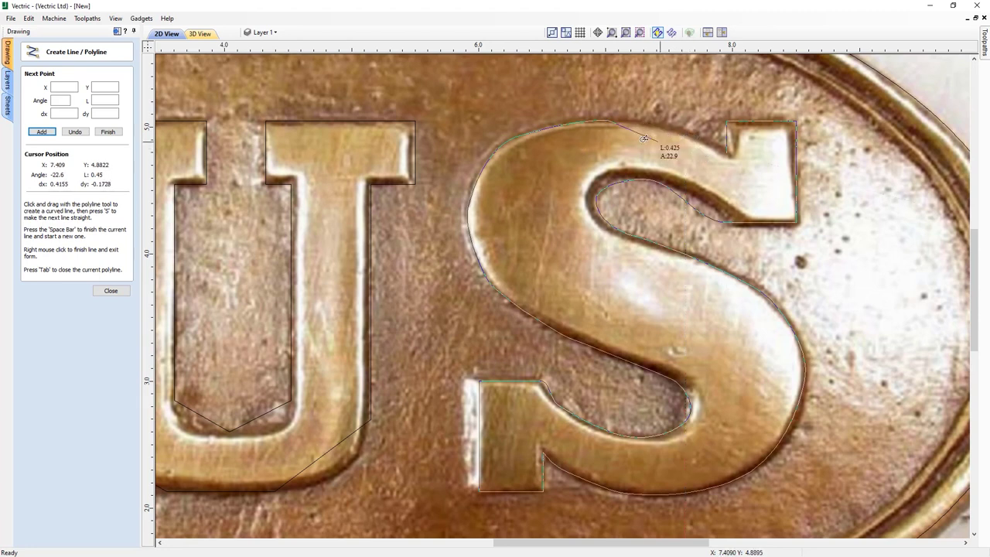
key("BackSpace")
key("BackSpace")
key("BackSpace")
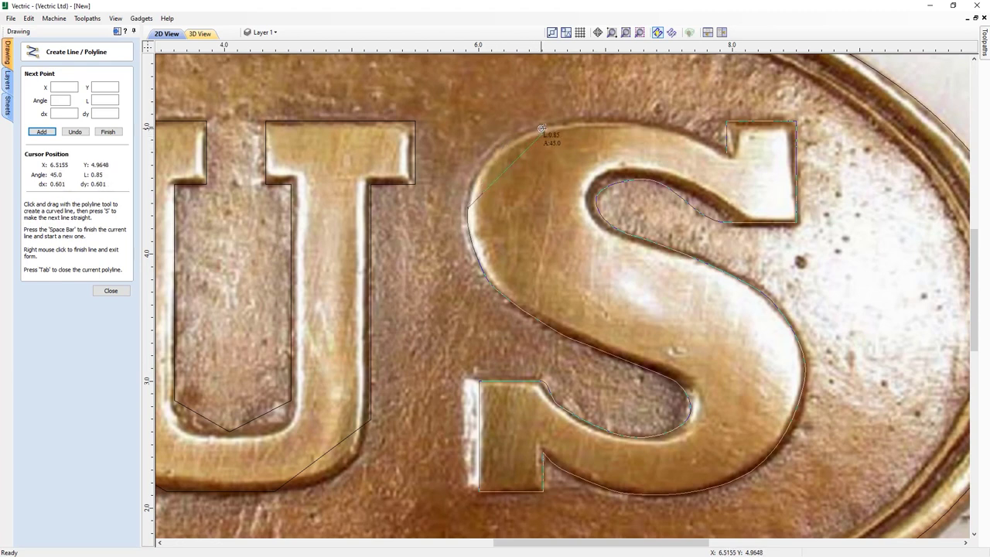
- Curve the S polyline over the top of the upper bowl, close the outline at its starting point and finish drawing
left_click_drag(539, 126, 589, 112)
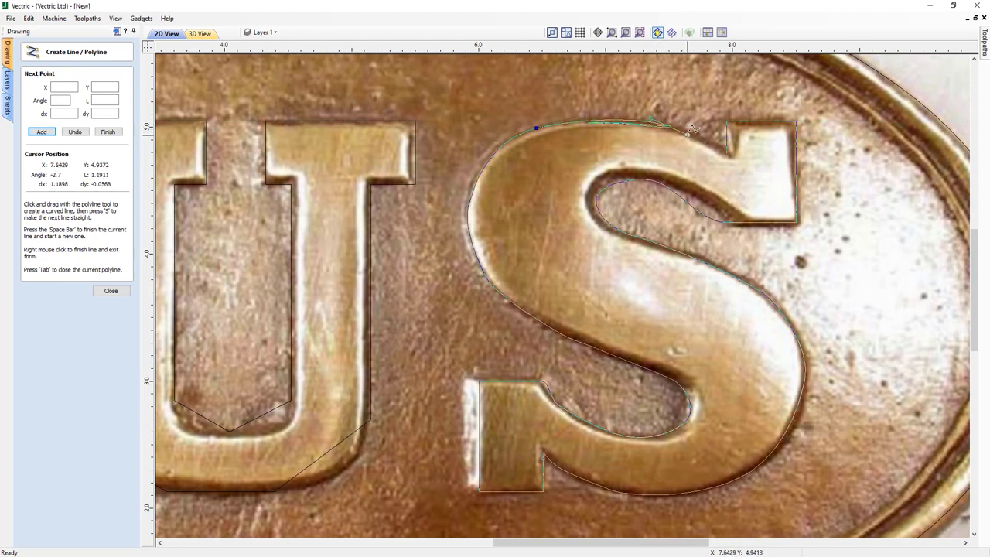
left_click(669, 126)
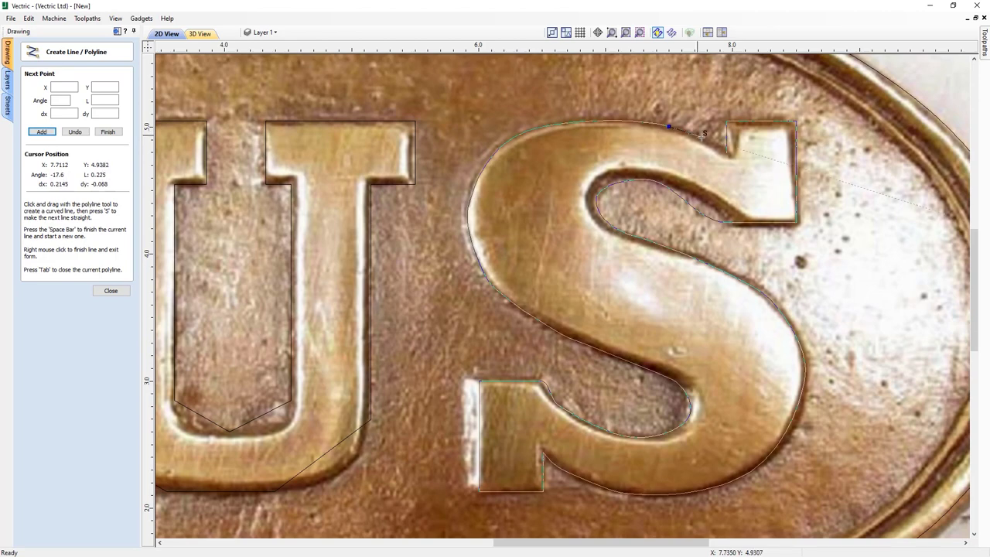
left_click(727, 148)
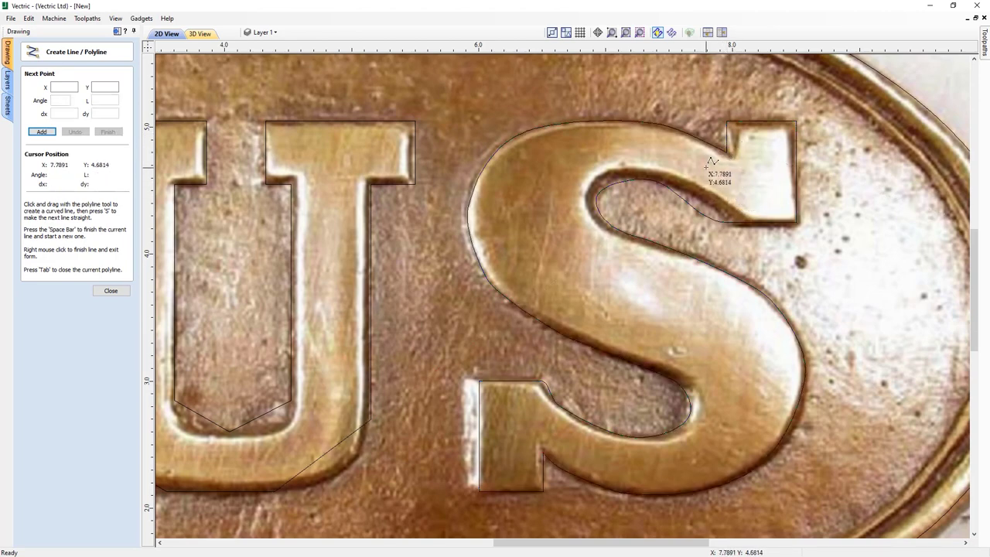
scroll(712, 158, "down", 1)
key("F3")
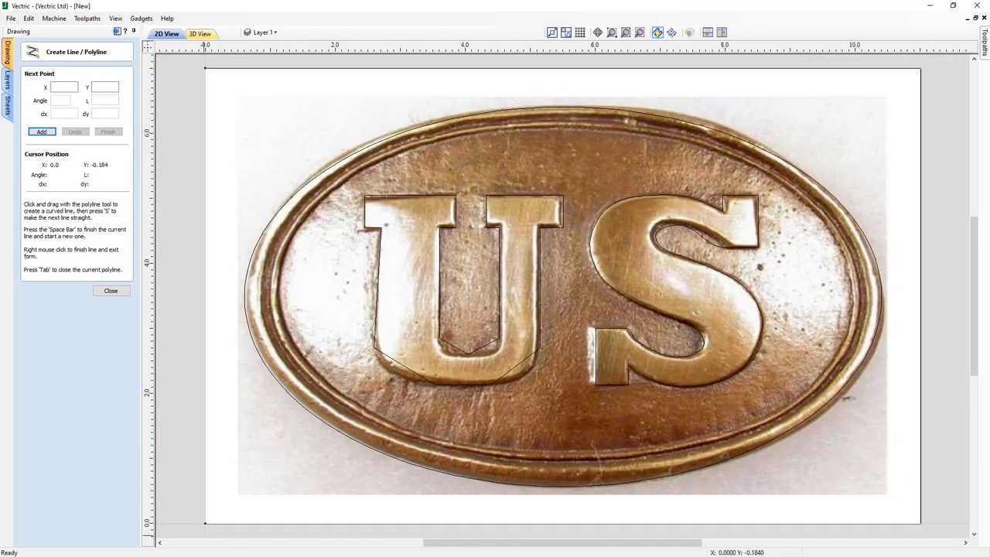
left_click(116, 294)
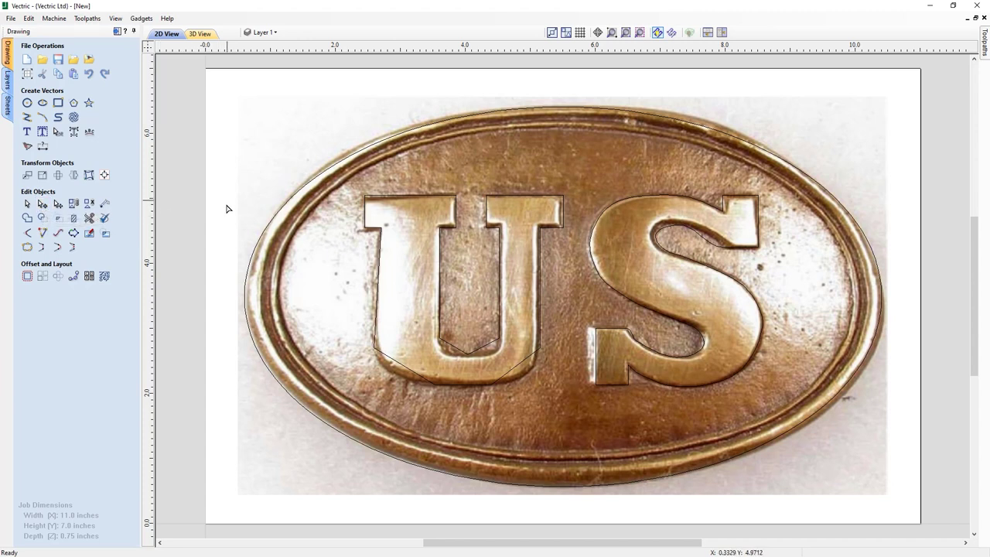
- Open the U and S outlines for node editing and make the U's outer left leg vertical by aligning its lower node
left_click(400, 204)
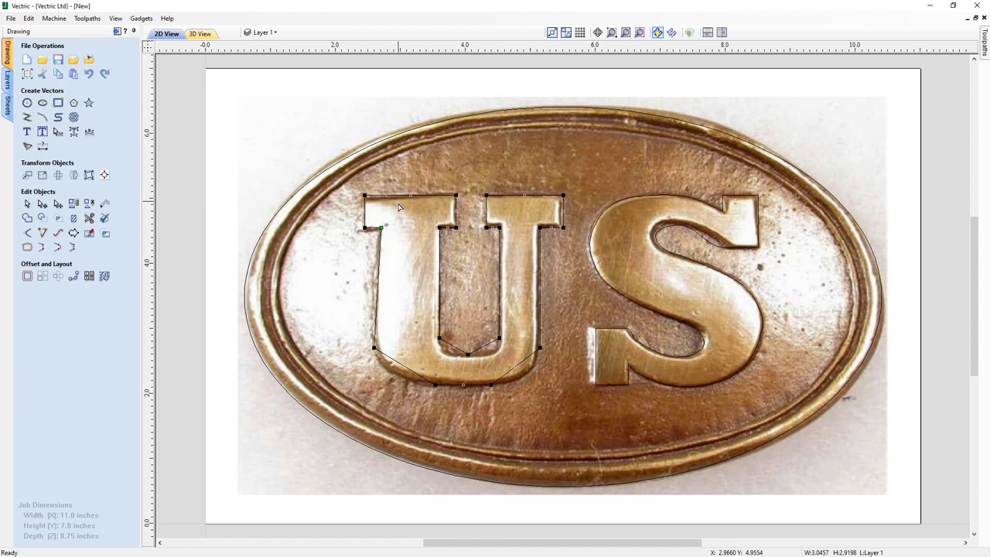
left_click(641, 198, "shift")
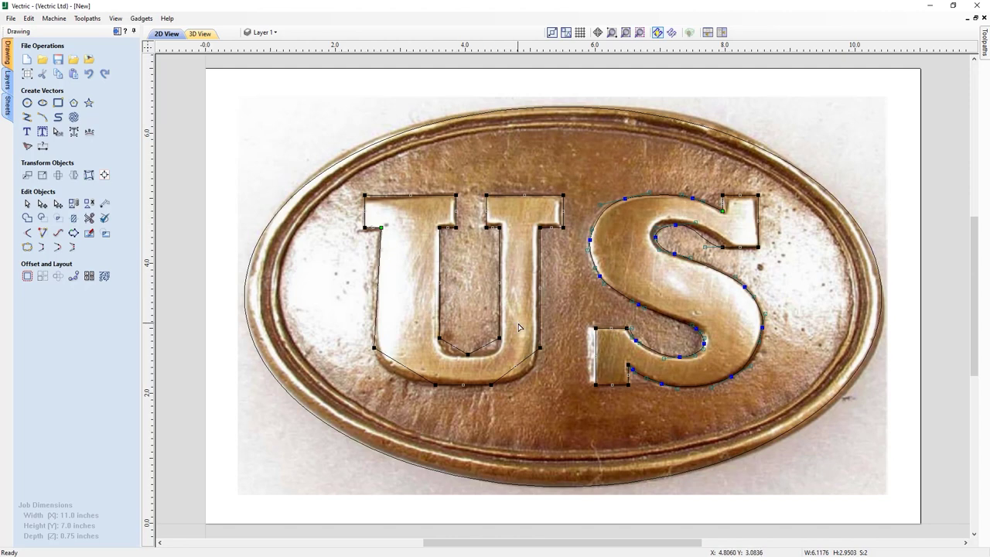
scroll(434, 335, "up", 3)
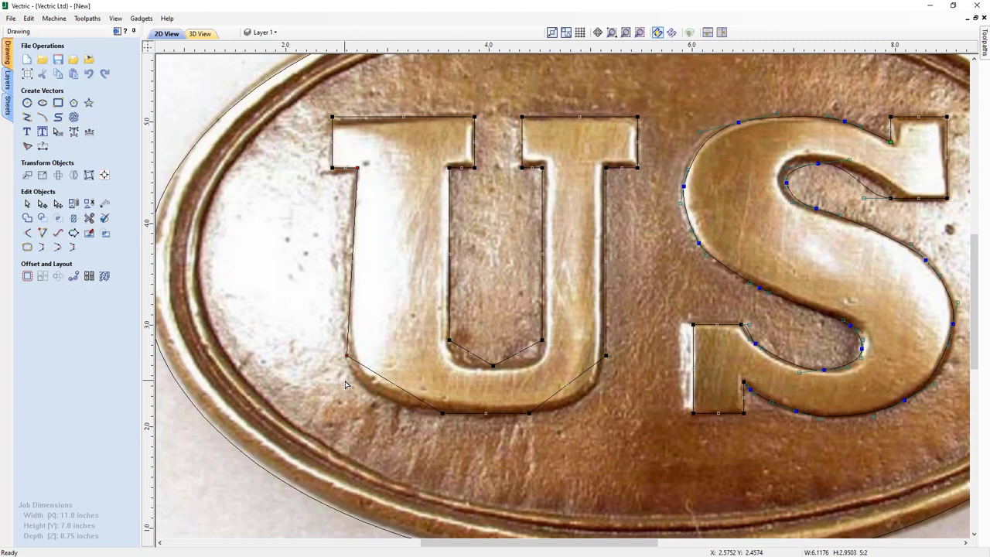
key("ctrl+z")
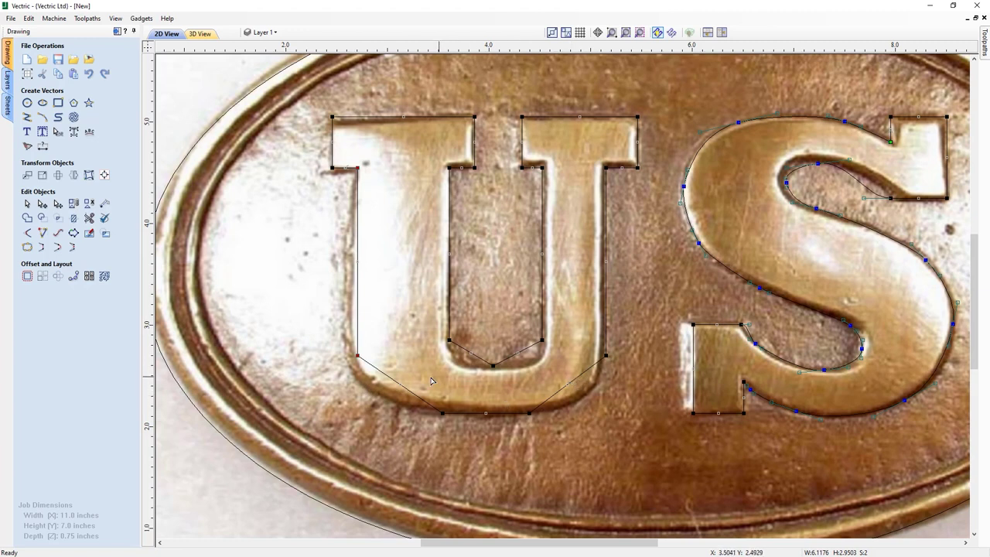
- Convert the U's outer lower-left diagonal to a Bezier span and shape its handles to follow the rounded corner in the photo
right_click(385, 376)
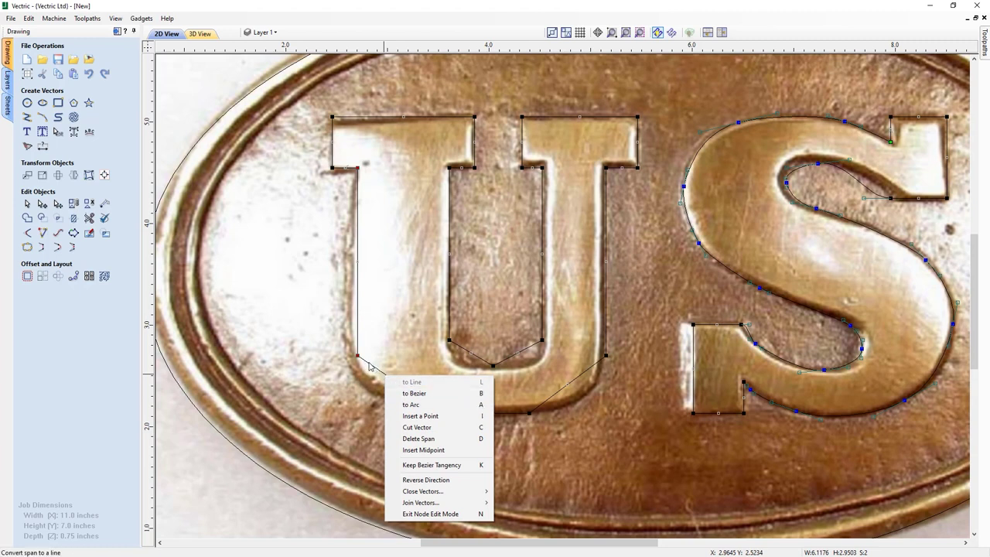
left_click(431, 394)
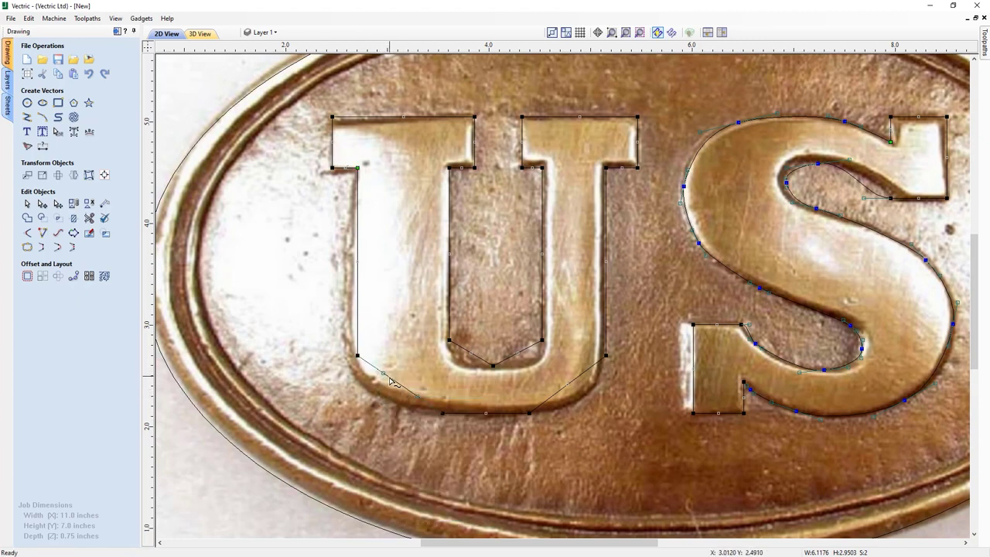
left_click_drag(385, 372, 357, 383)
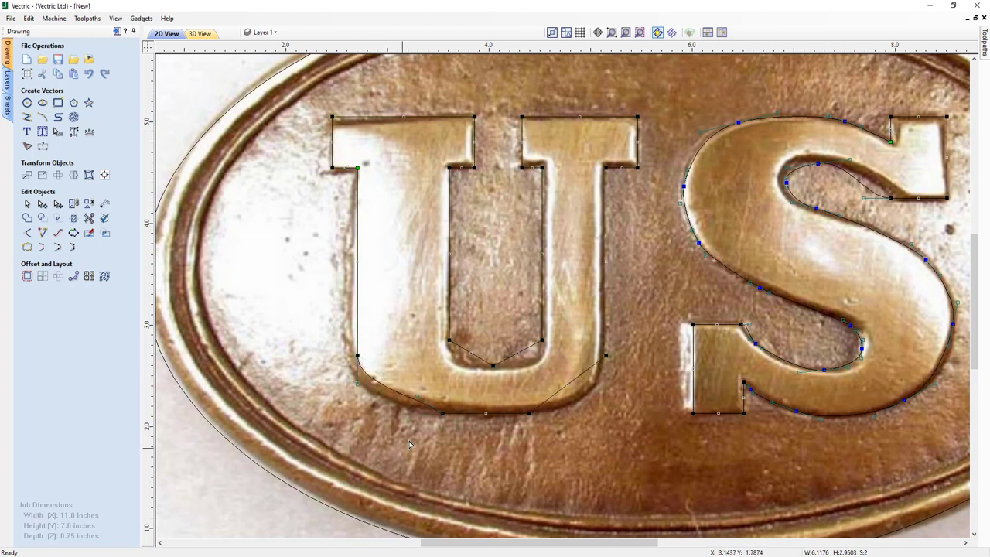
left_click_drag(417, 399, 358, 385)
left_click_drag(359, 331, 441, 415)
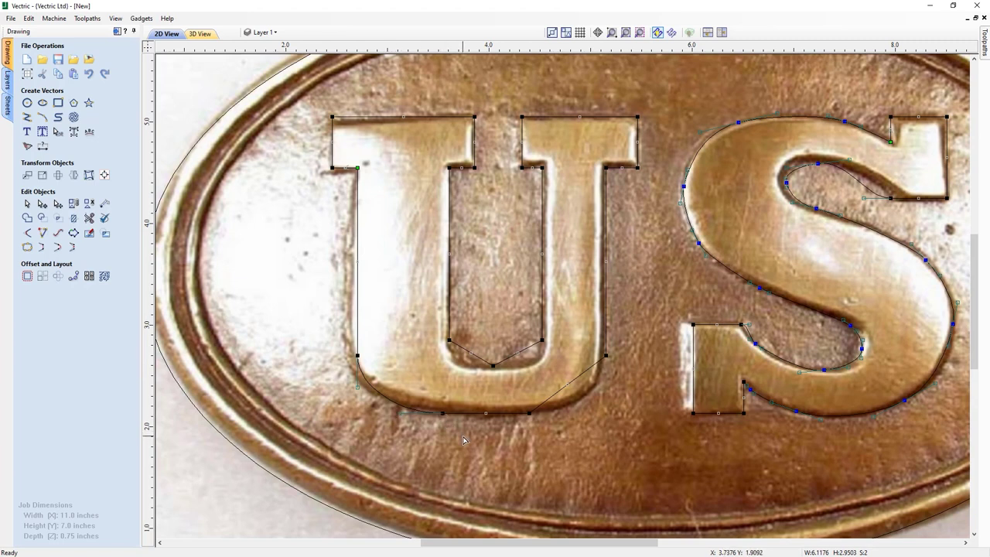
- Convert the U's outer lower-right diagonal to a Bezier span and shape its handles to match the rounded corner
right_click(581, 378)
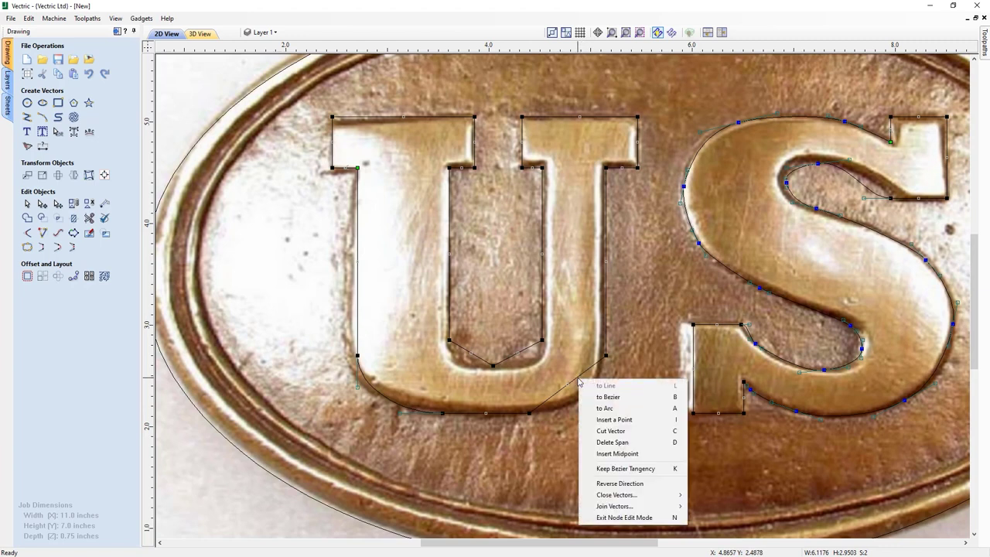
left_click(633, 399)
left_click_drag(564, 414, 608, 388)
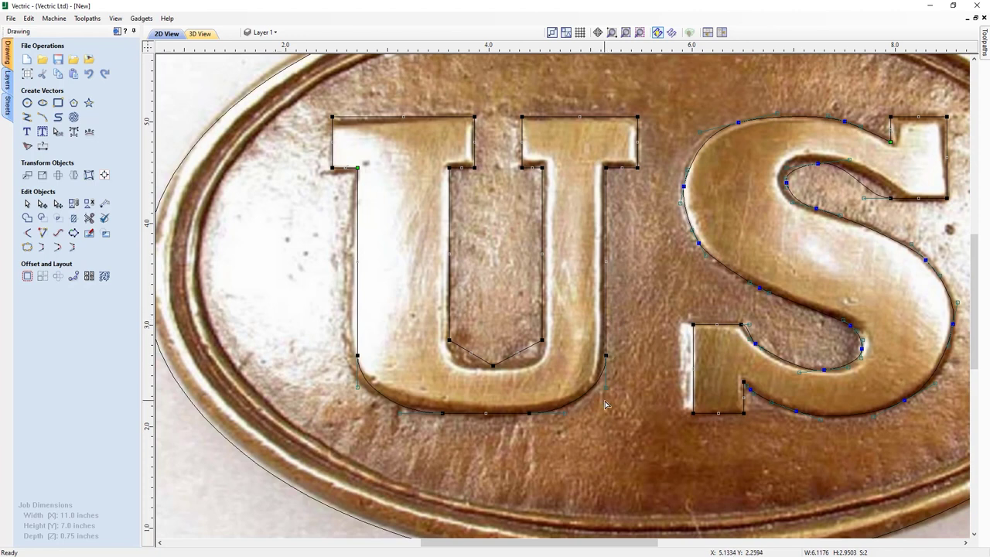
- Convert the U's inner lower-left diagonal to a Bezier span and shape its handles to follow the rounded inside corner
right_click(459, 351)
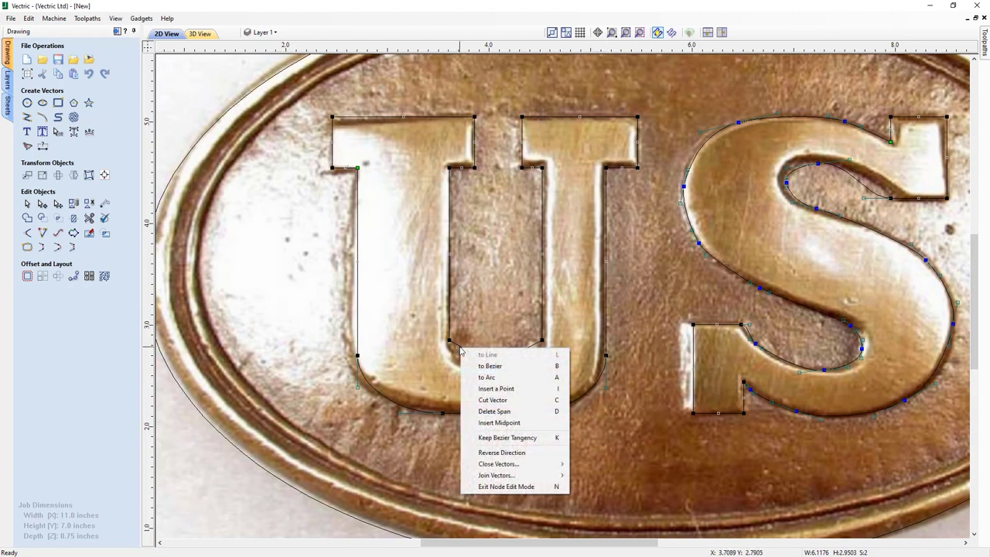
left_click(489, 364)
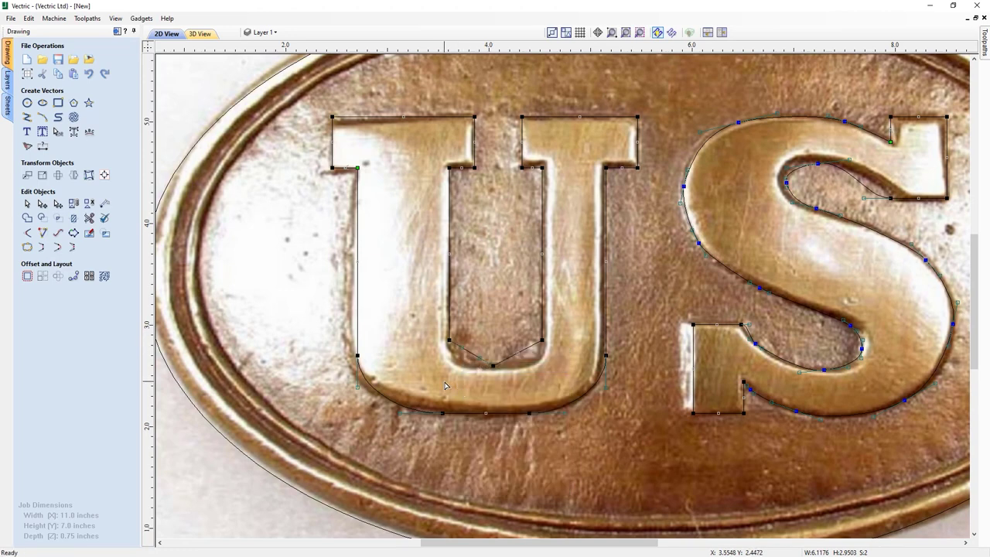
scroll(455, 396, "up", 4)
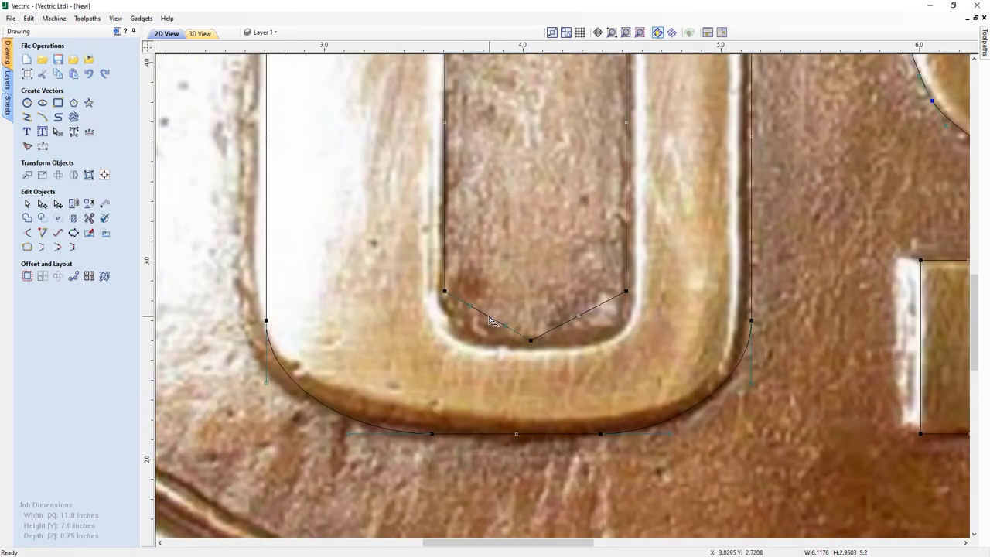
left_click(488, 320)
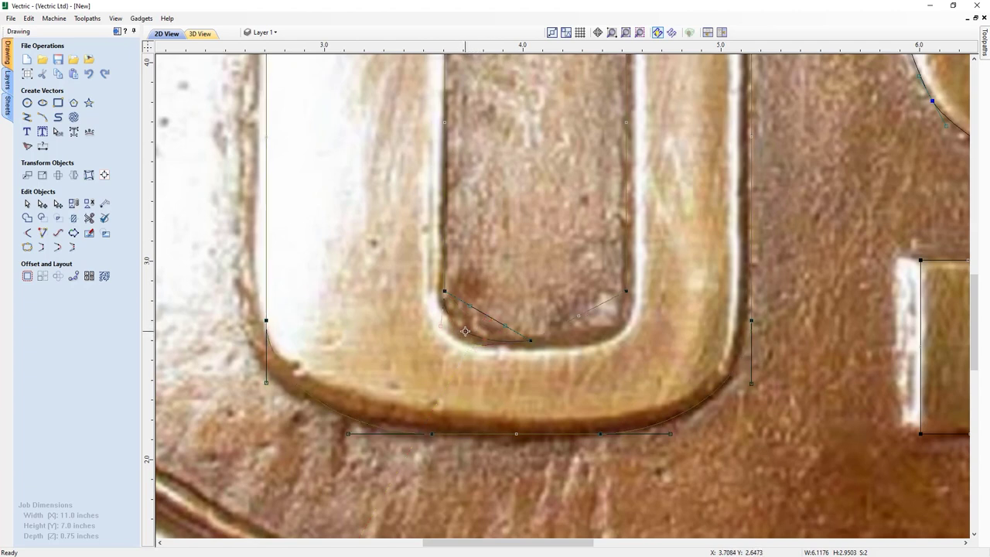
- Convert the U's inner lower-right diagonal to a Bezier span and curve it to match the photo's rounded inside corner
right_click(571, 324)
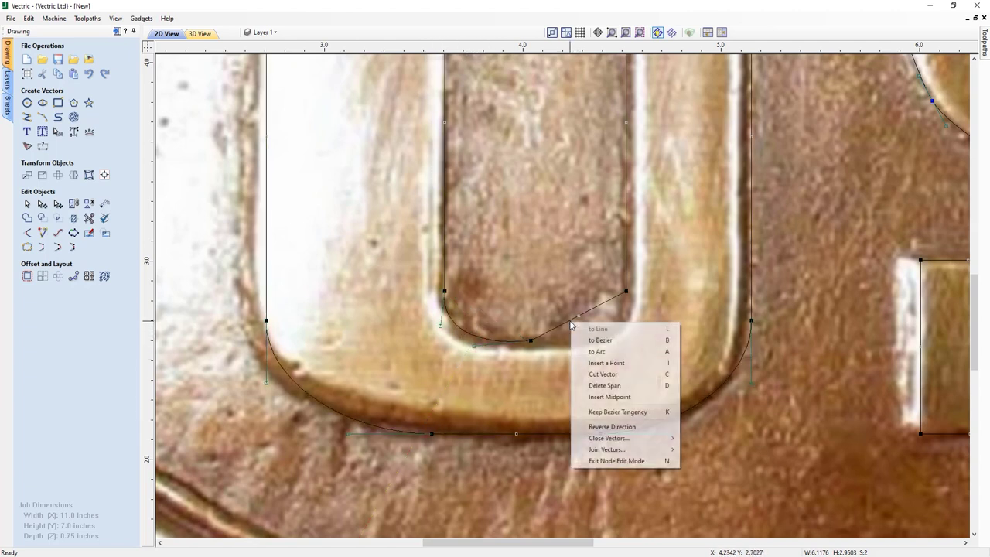
left_click(596, 340)
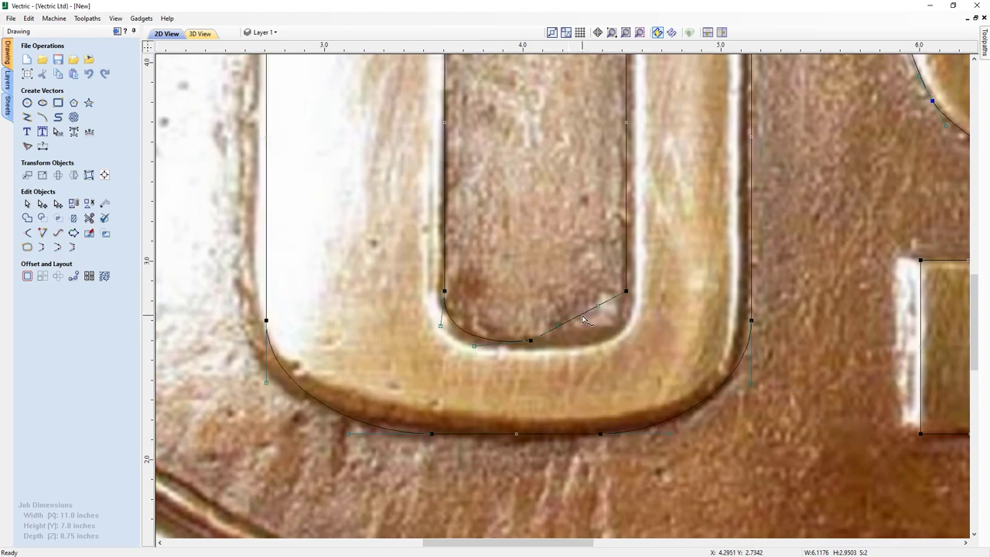
left_click_drag(588, 322, 600, 333)
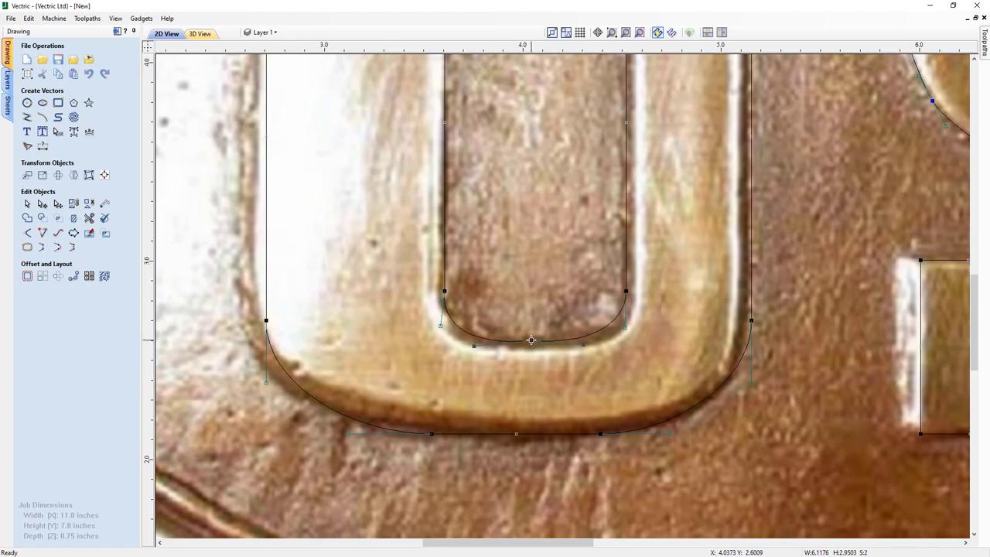
- Delete the middle node at the bottom of the U's inner curve and deselect the outlines
right_click(530, 341)
left_click(566, 360)
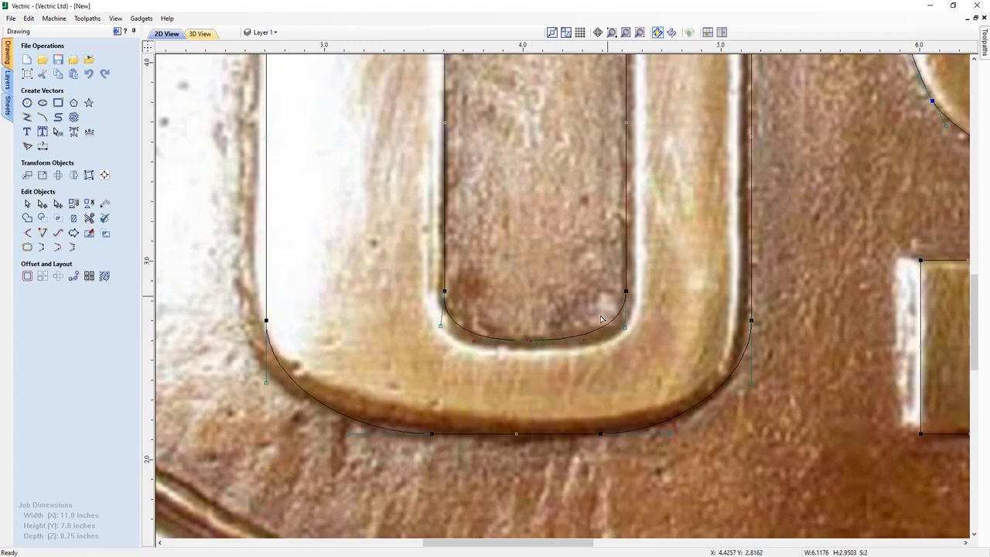
scroll(455, 324, "down", 1)
scroll(455, 325, "down", 1)
scroll(503, 352, "down", 1)
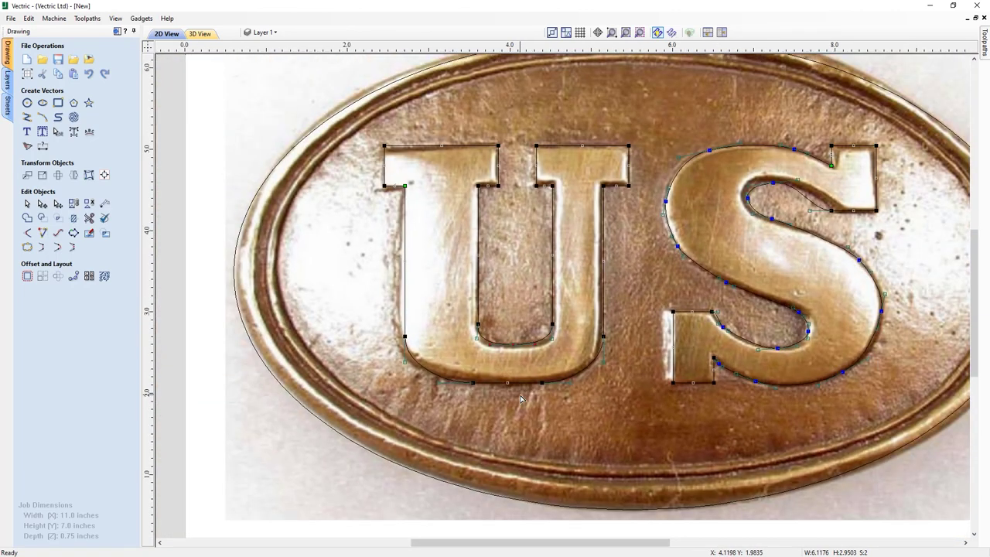
scroll(522, 410, "down", 1)
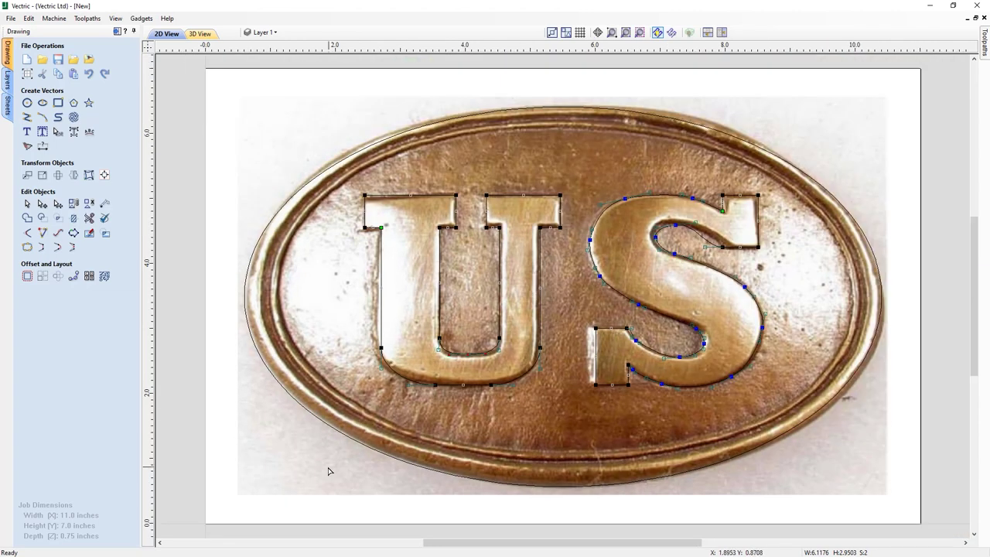
left_click(228, 461)
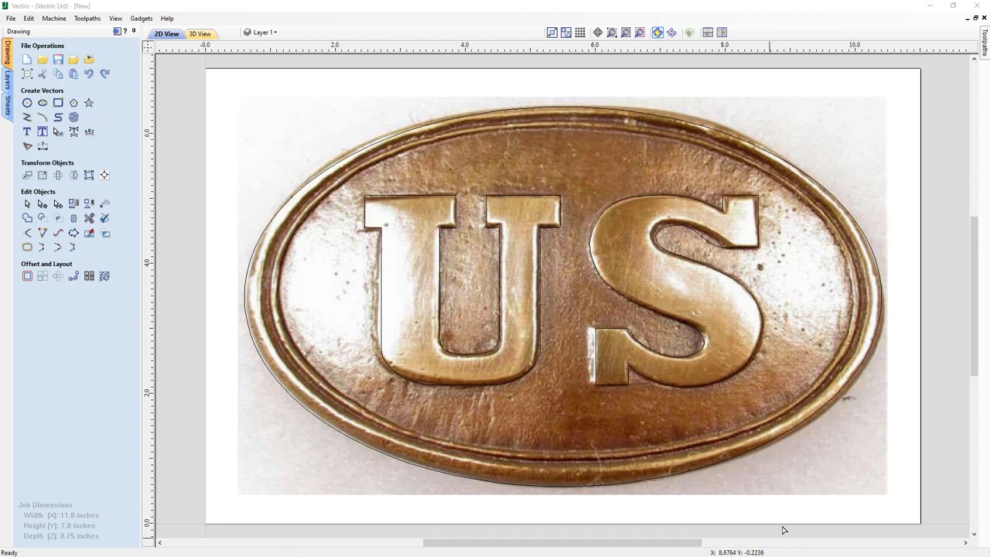
- Open the S for node editing and adjust the Bezier handles of the upper bowl's inner span to follow the photo
left_click(702, 240)
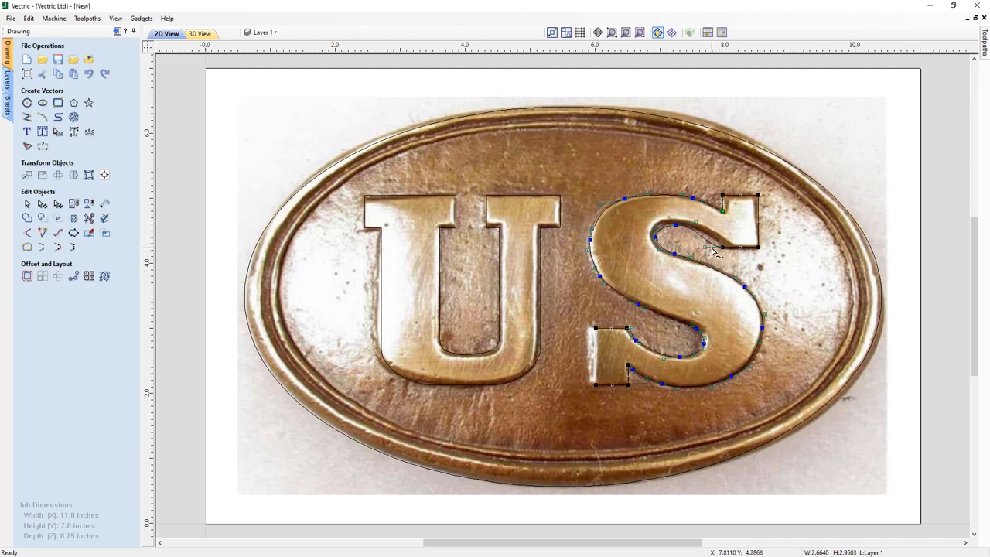
scroll(713, 253, "up", 1)
scroll(723, 247, "up", 2)
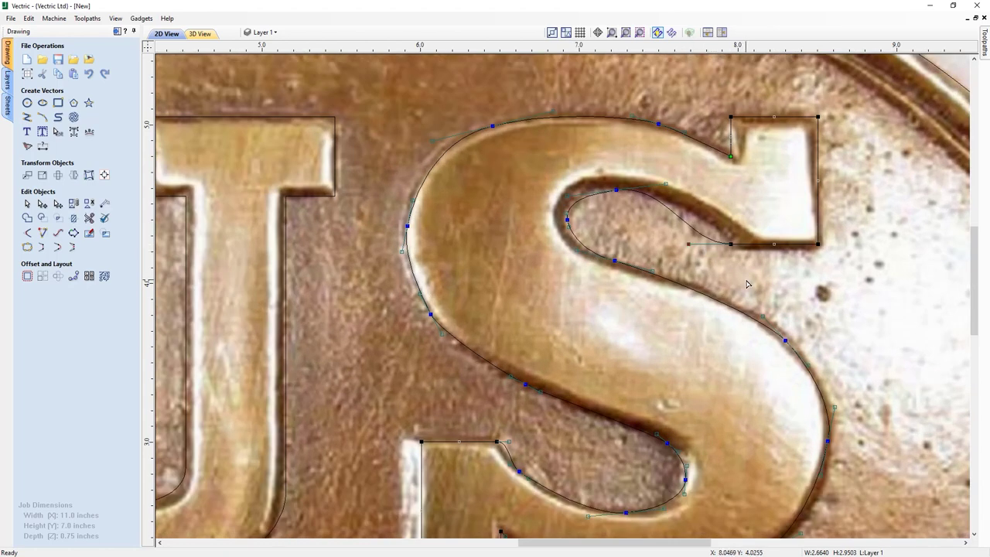
left_click_drag(719, 263, 662, 198)
left_click(685, 194)
left_click_drag(684, 193, 686, 190)
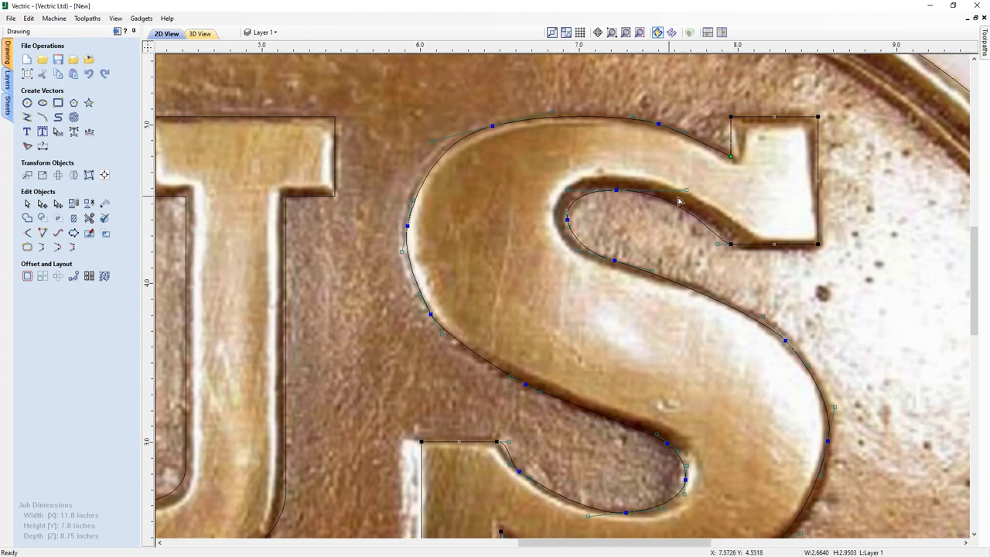
left_click_drag(687, 190, 696, 189)
- Reshape the short Bezier span beside the S's lower serif to follow the photo, and finish node editing
scroll(581, 226, "down", 2)
scroll(555, 335, "up", 3)
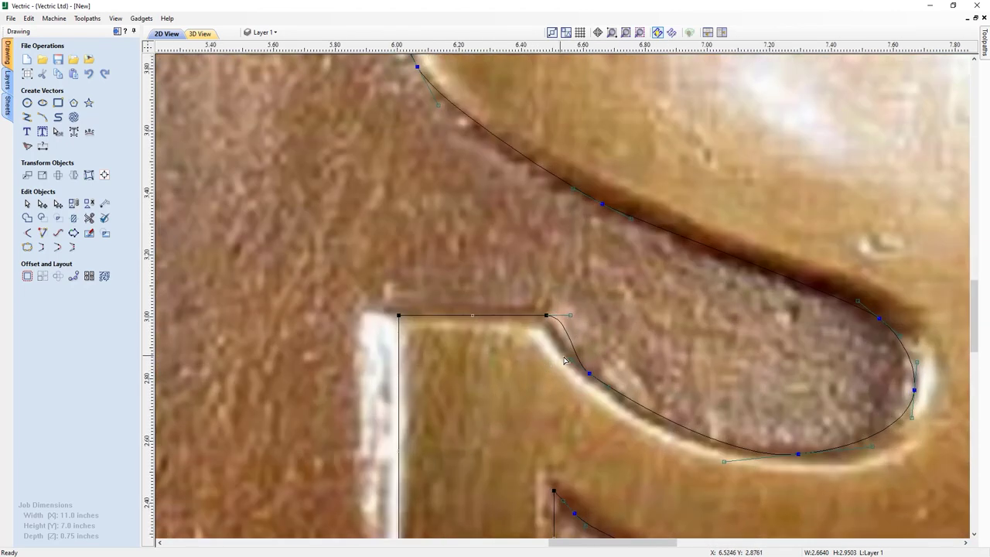
left_click(548, 315)
scroll(533, 304, "down", 2)
scroll(532, 303, "down", 1)
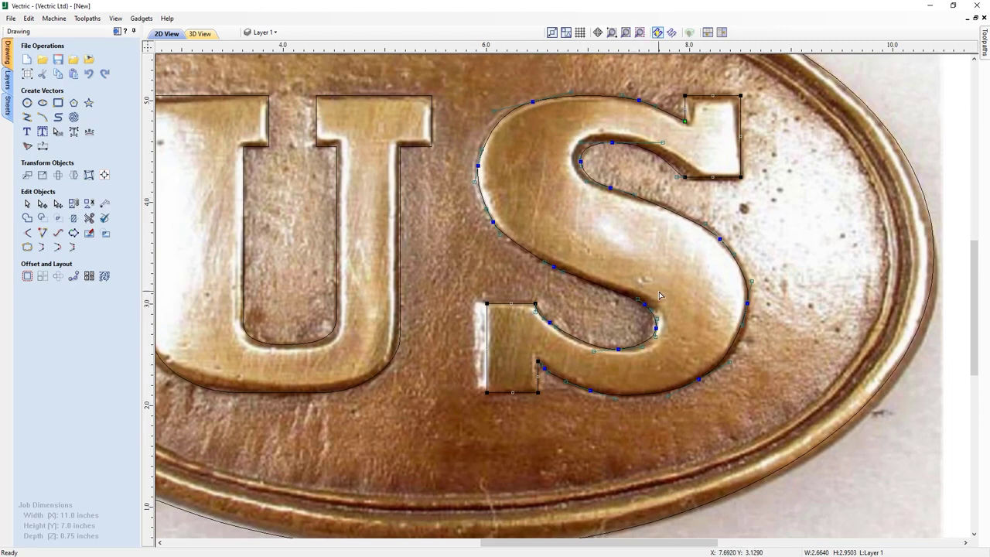
scroll(660, 296, "down", 1)
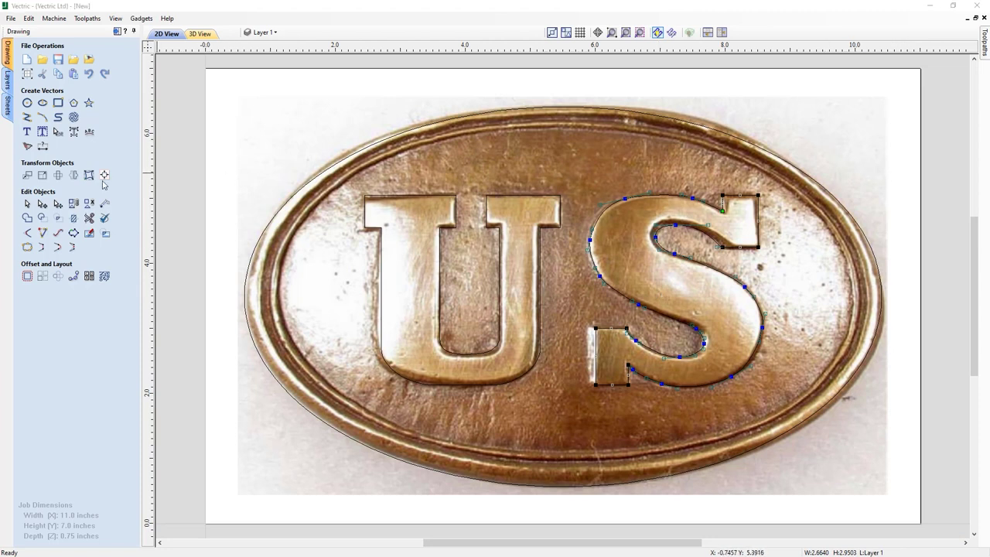
left_click(27, 204)
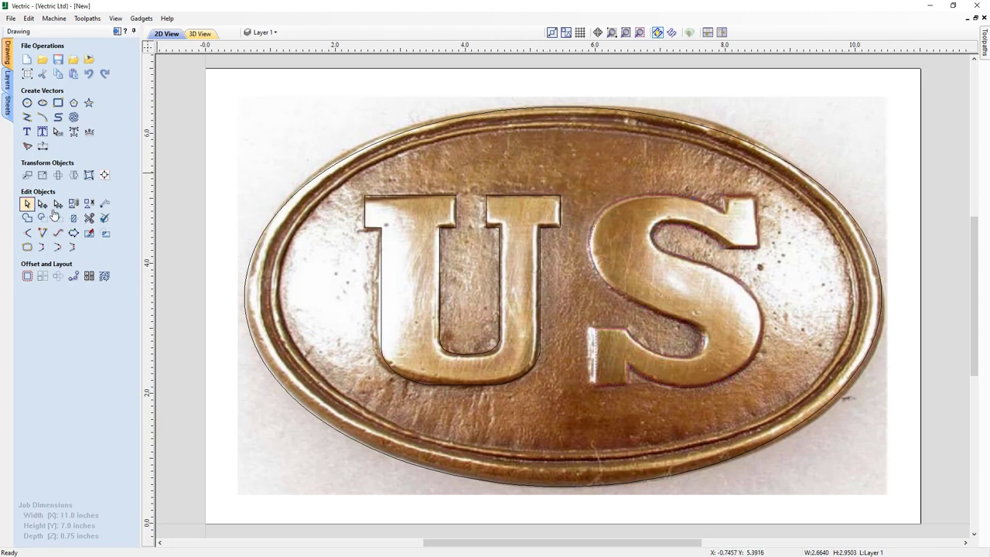
left_click(219, 174)
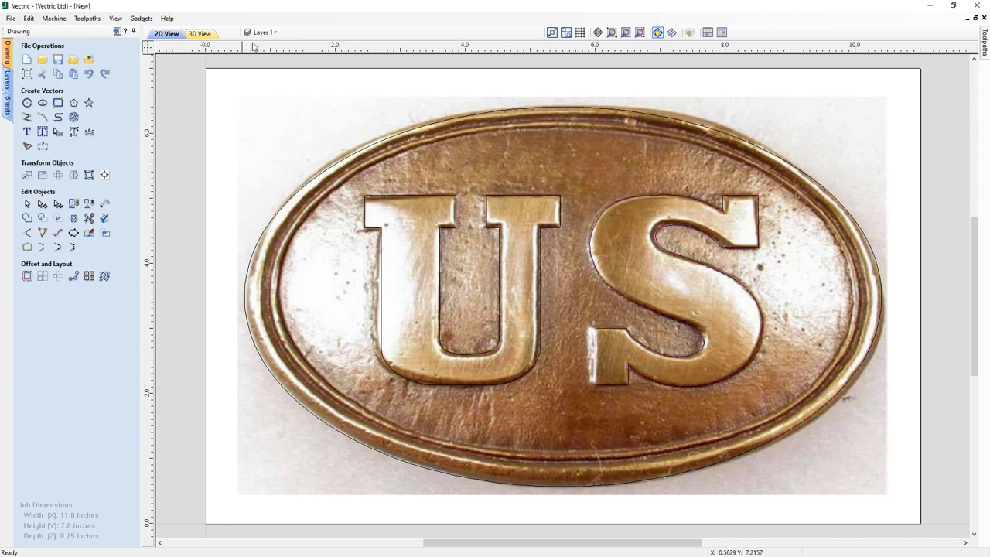
- Hide the Bitmap Layer to check the traced vectors on their own, and show it again
left_click(277, 34)
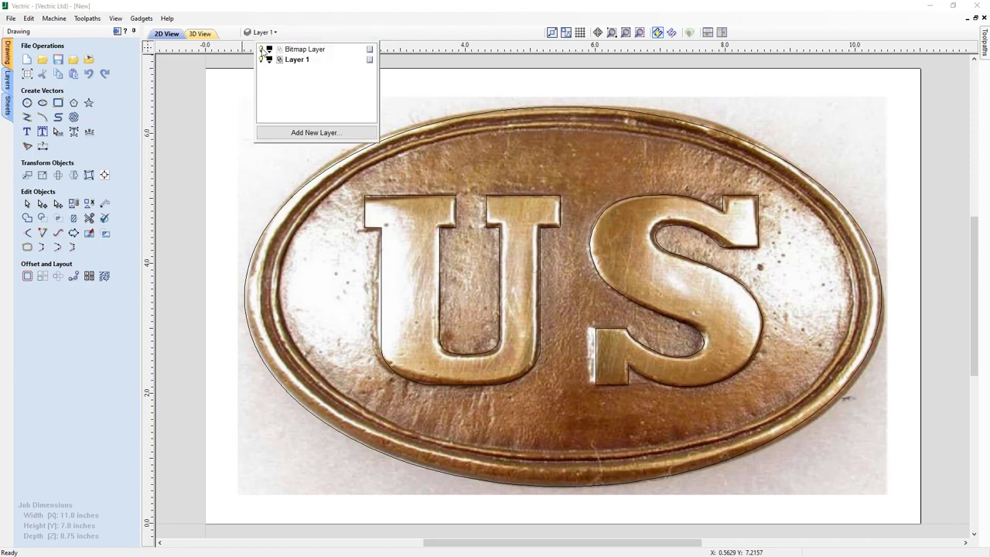
left_click(262, 49)
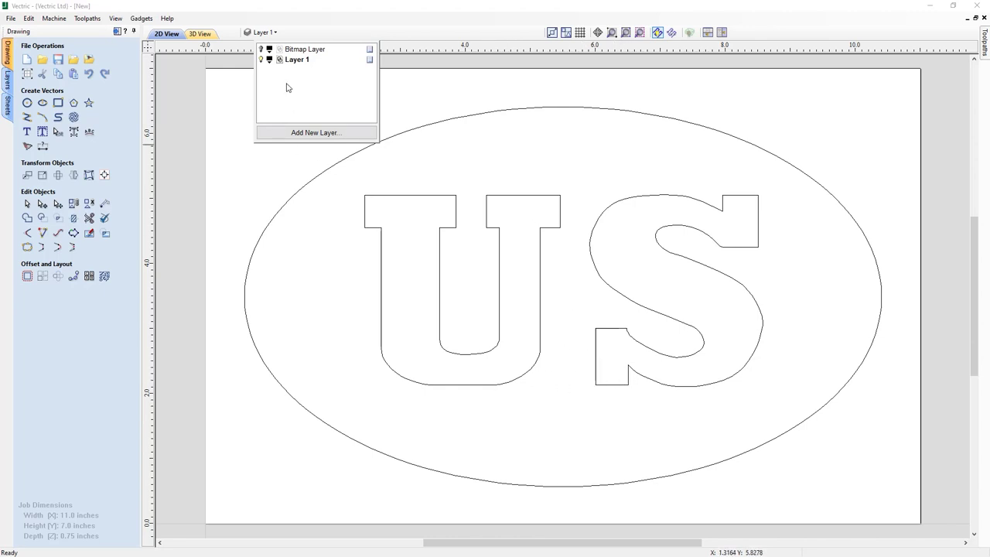
left_click(261, 49)
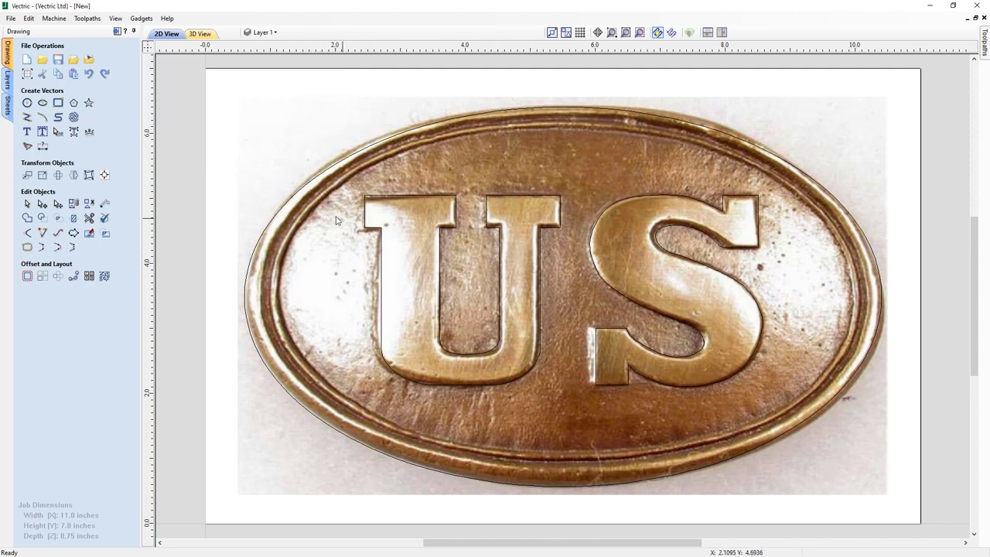
- Save the drawing as "us buckle vector drawing" in the us-buckle folder
left_click(11, 18)
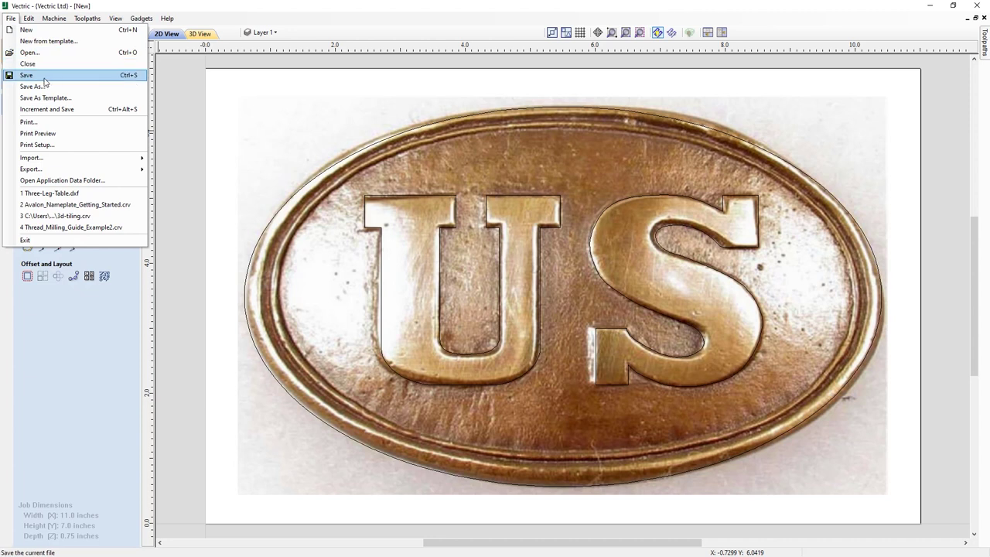
left_click(62, 88)
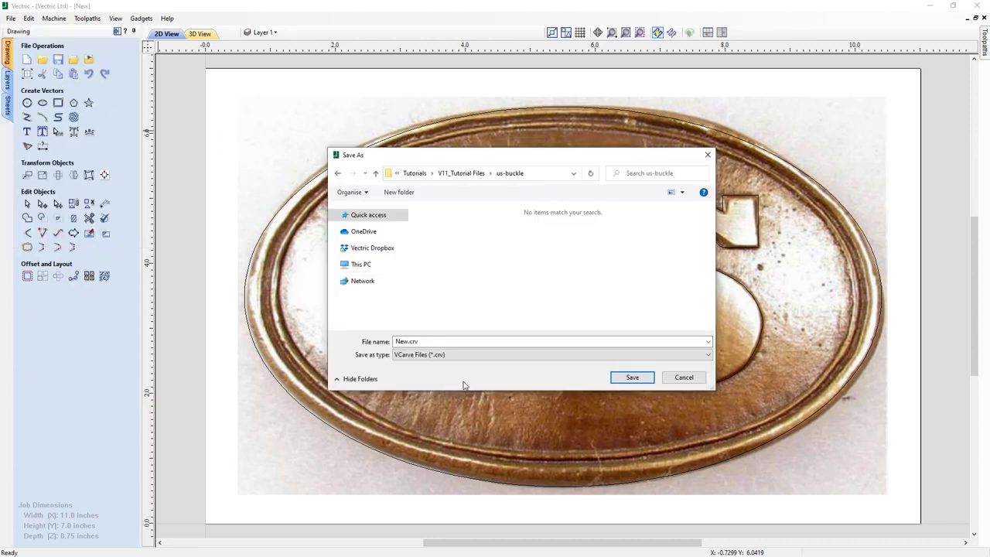
left_click(444, 341)
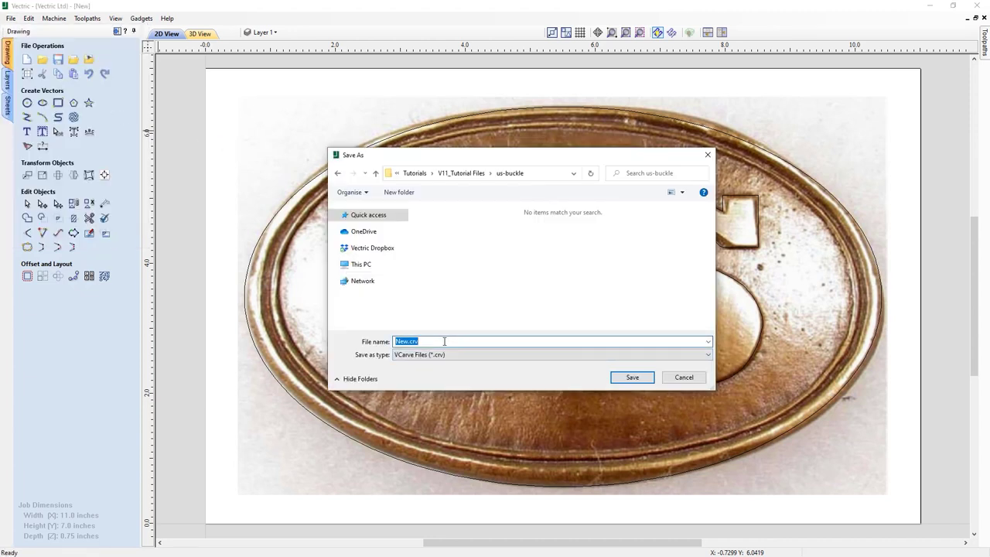
type("us buckle vector drawing")
left_click(630, 379)
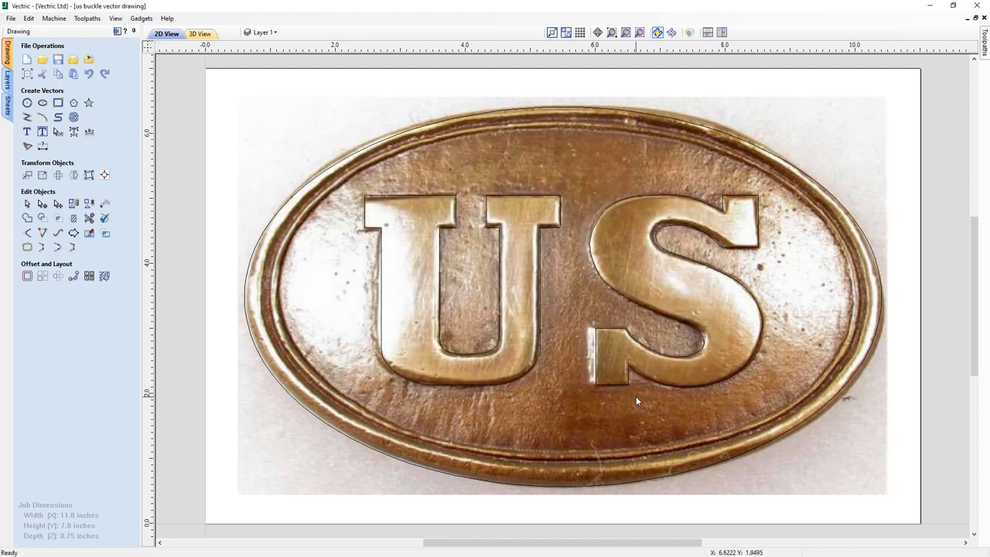